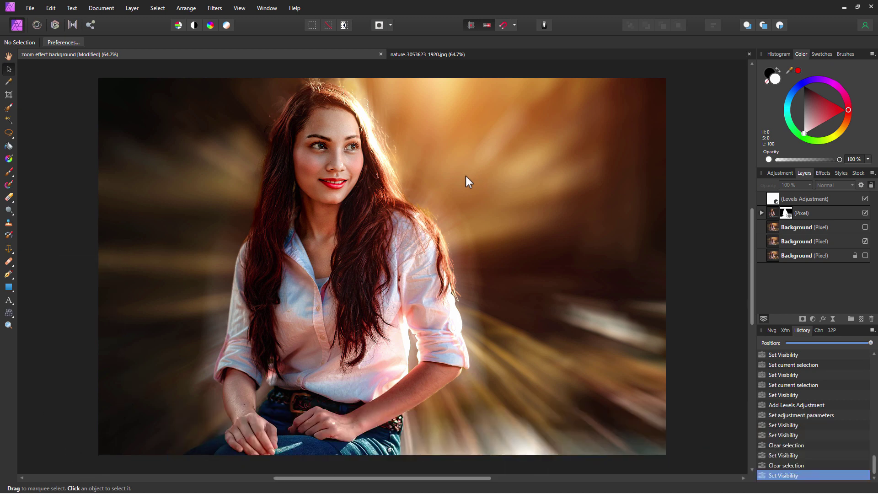
- Close the zoom effect background document without saving its changes
left_click(381, 54)
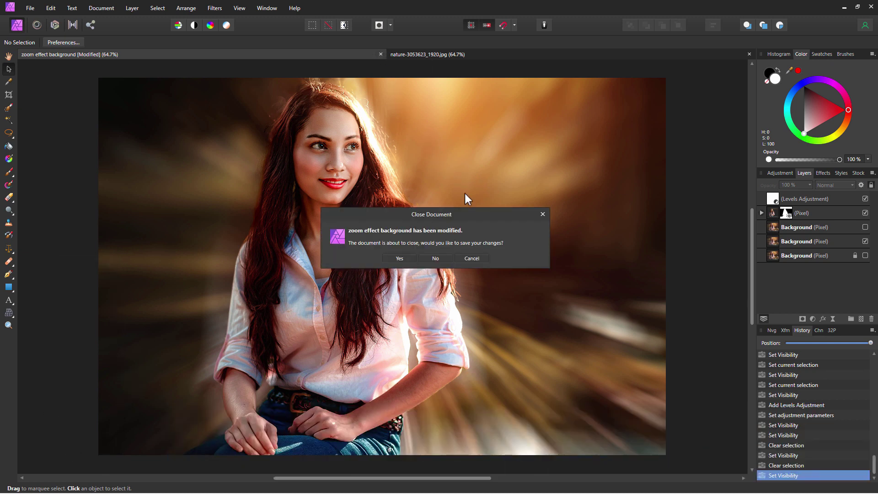
left_click(440, 255)
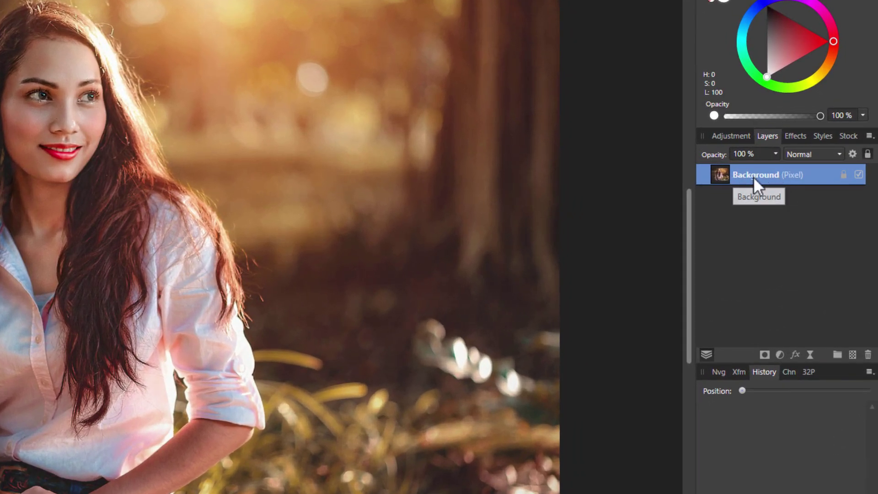
- Duplicate the Background layer and hide the locked original
right_click(753, 177)
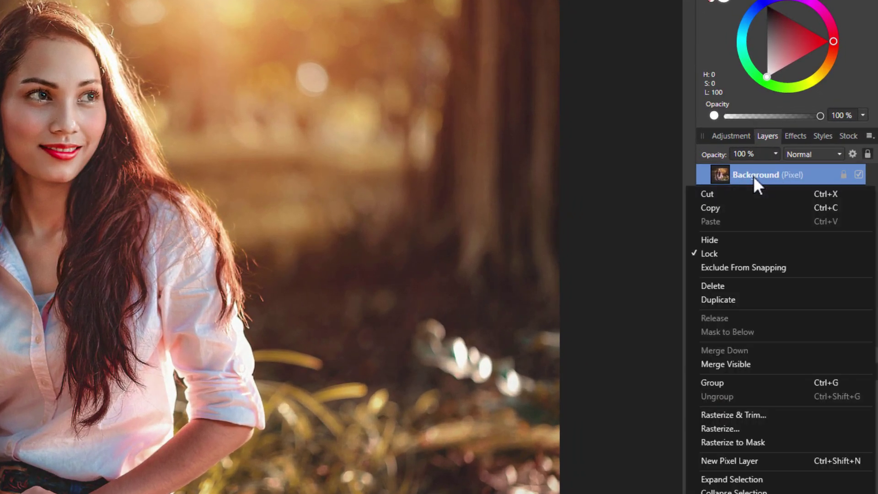
left_click(735, 300)
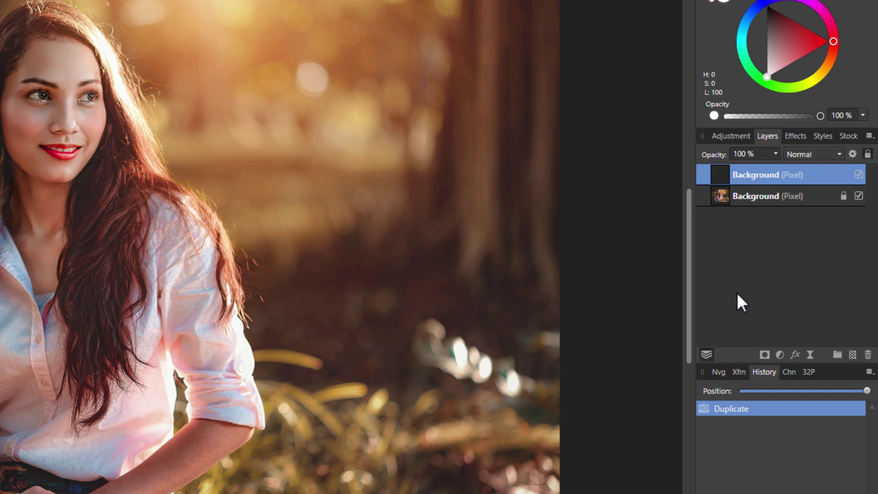
left_click(859, 197)
left_click(768, 199)
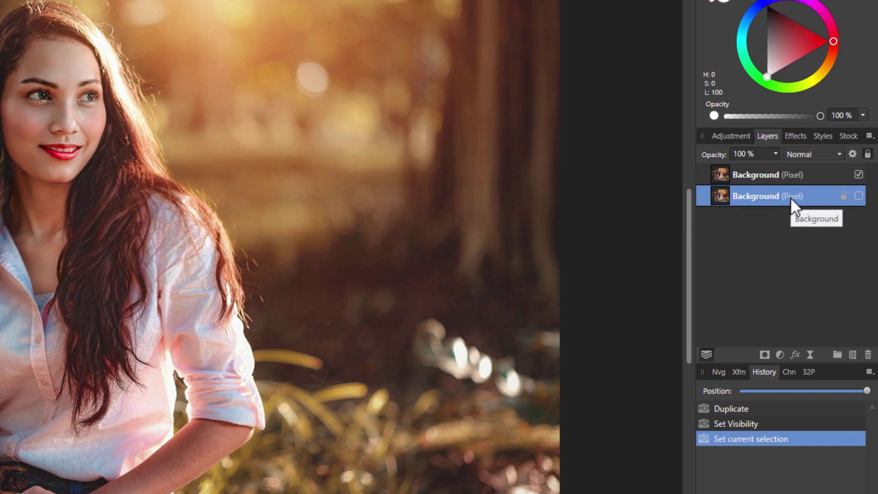
- Duplicate the unlocked Background copy once more
left_click(812, 175)
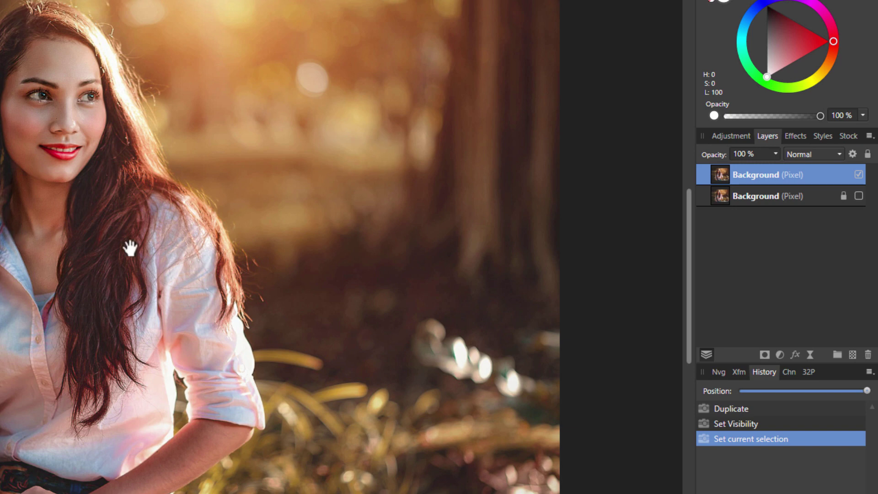
right_click(767, 173)
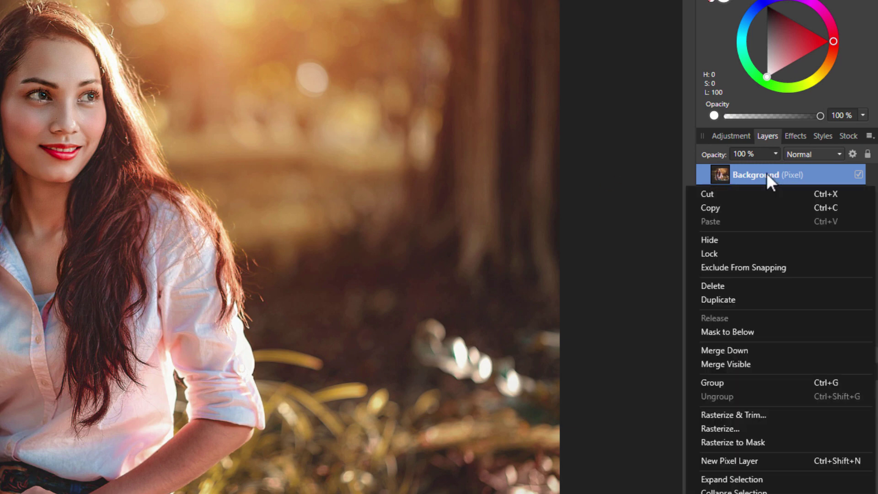
left_click(731, 299)
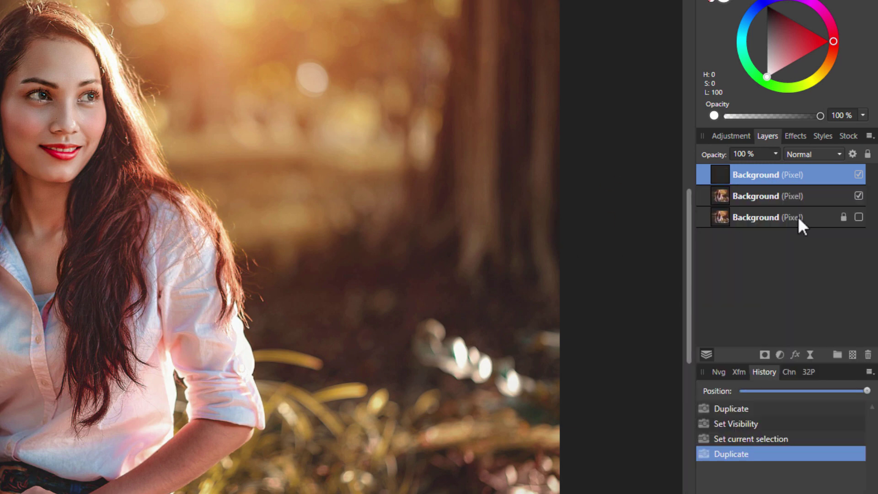
- Rename the uppermost Background copy as "subjrct"
double_click(763, 175)
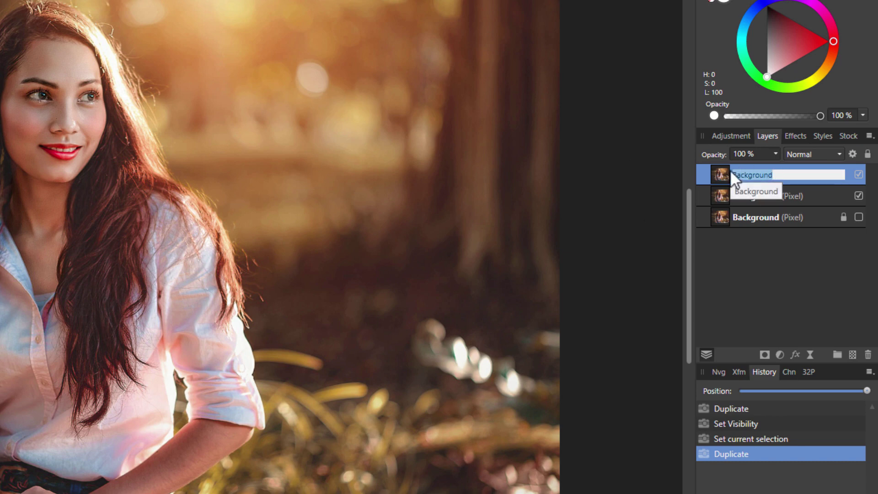
key("BackSpace")
type("subjrct")
key("Return")
- Rename the middle Background copy as "zoom"
left_click(769, 196)
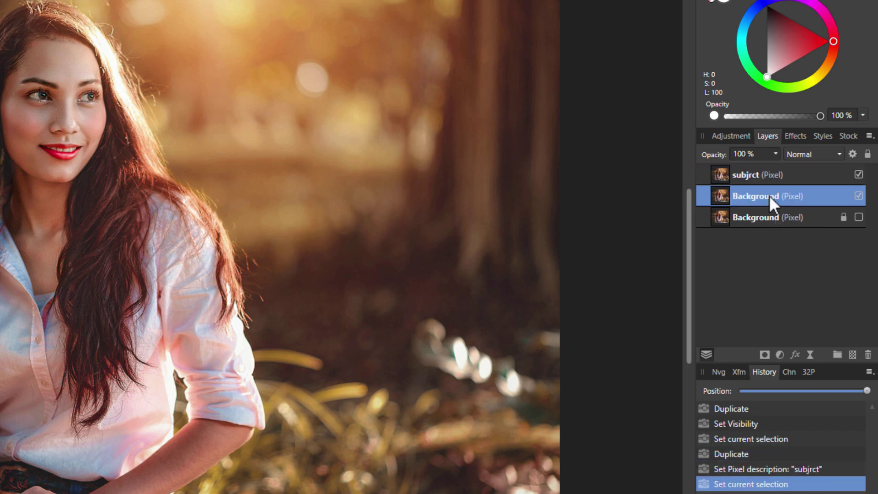
double_click(767, 195)
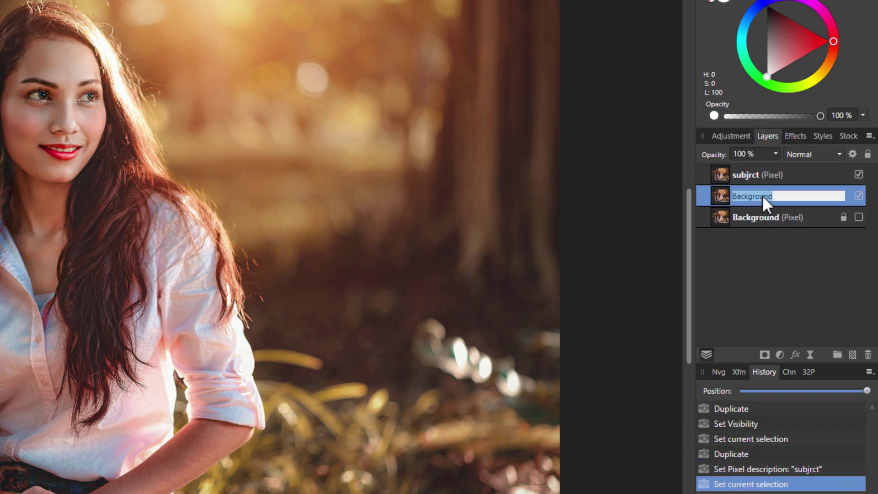
type("zoom")
left_click(800, 196)
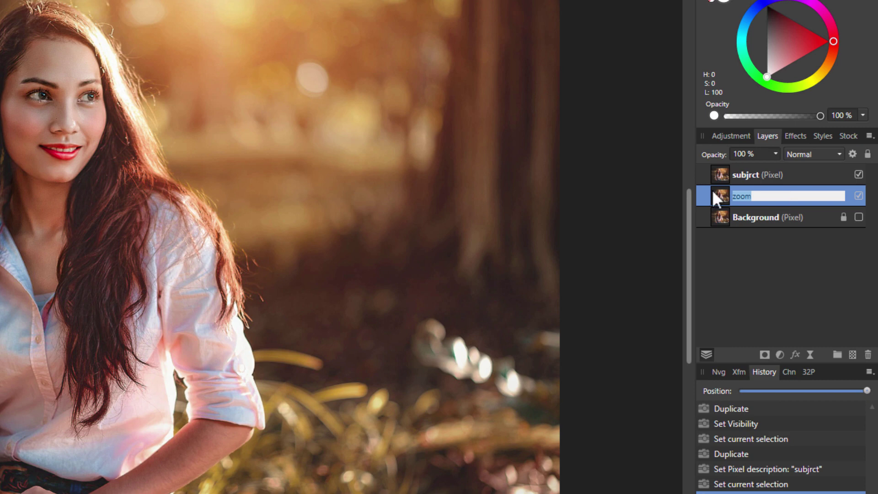
- Hide the subjrct layer and make the zoom layer the active one
left_click(809, 173)
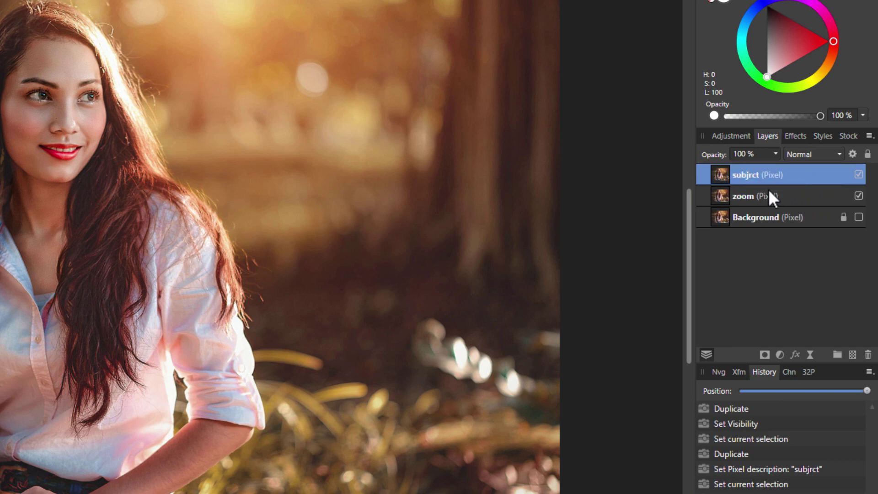
left_click(860, 174)
left_click(819, 192)
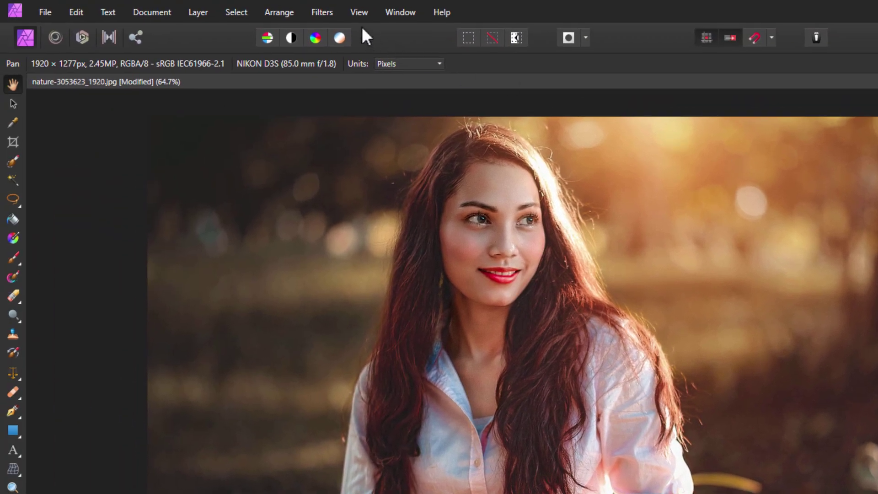
- Apply a Zoom Blur with a 100 px radius to the zoom layer
left_click(326, 12)
mouse_move(336, 33)
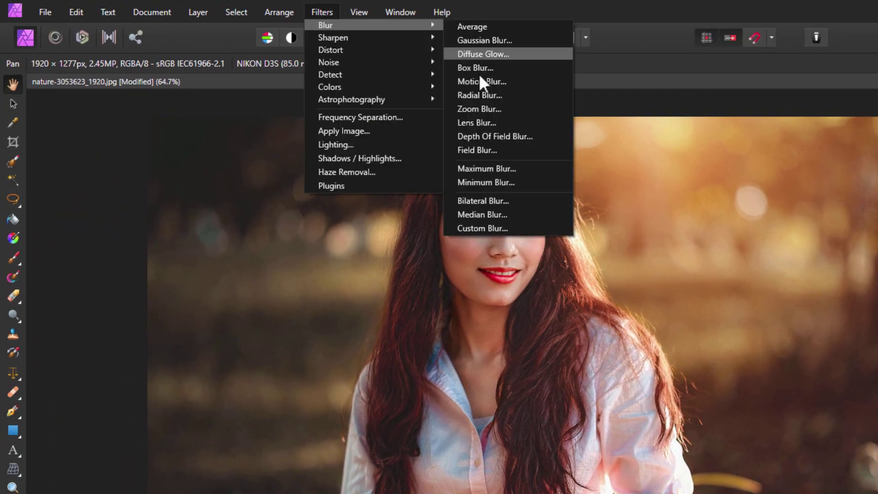
left_click(481, 109)
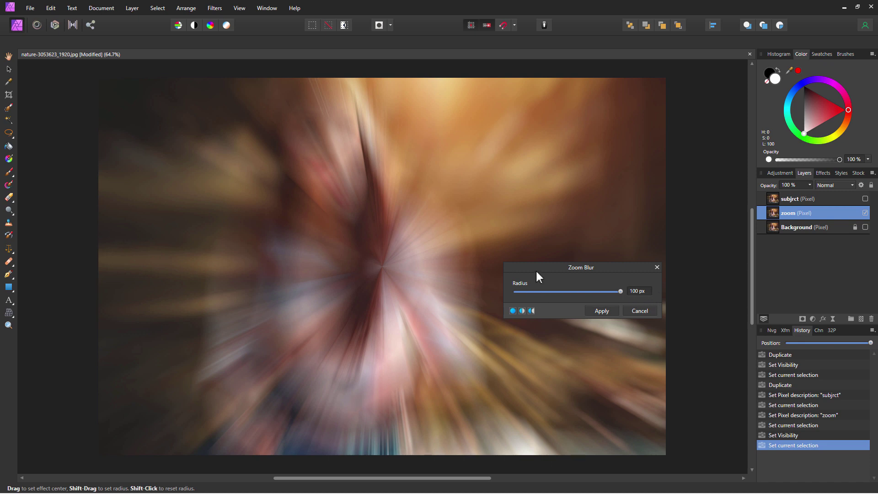
left_click(611, 314)
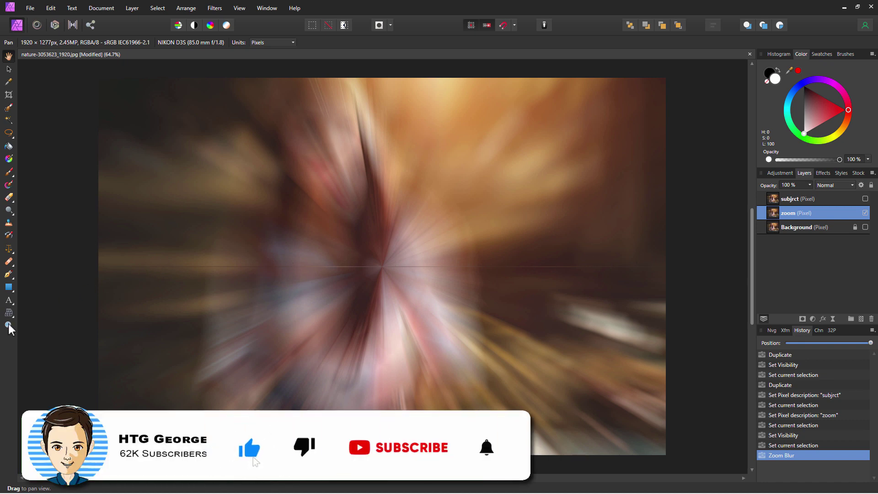
- Sample a Clone Brush source just above the thin horizontal line near the image's left edge and try the brush there
key("z")
left_click(163, 269)
left_click(166, 268)
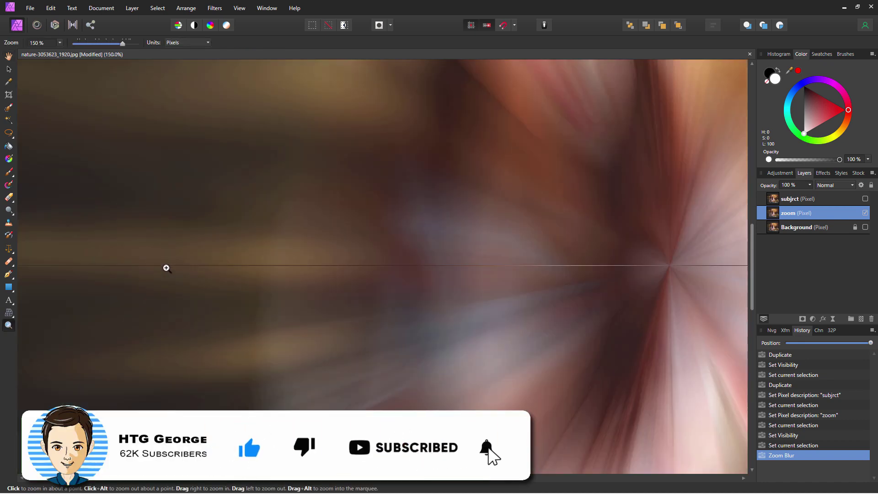
left_click_drag(273, 478, 248, 479)
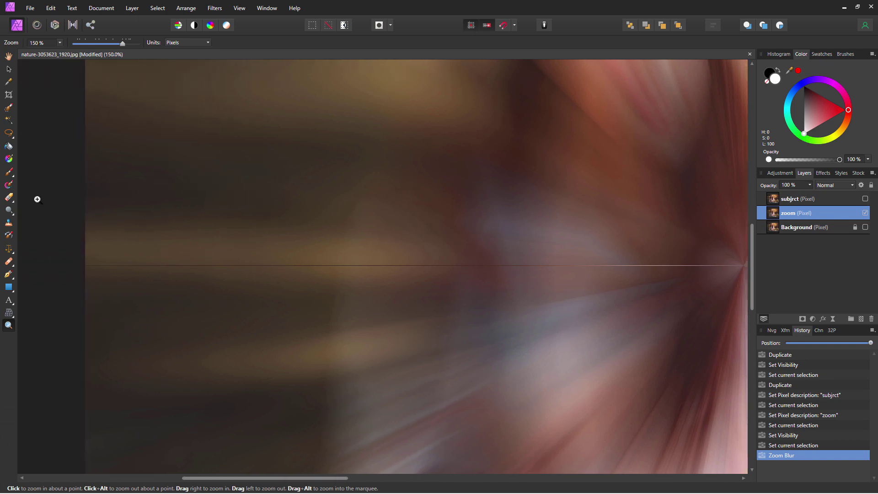
left_click(9, 223)
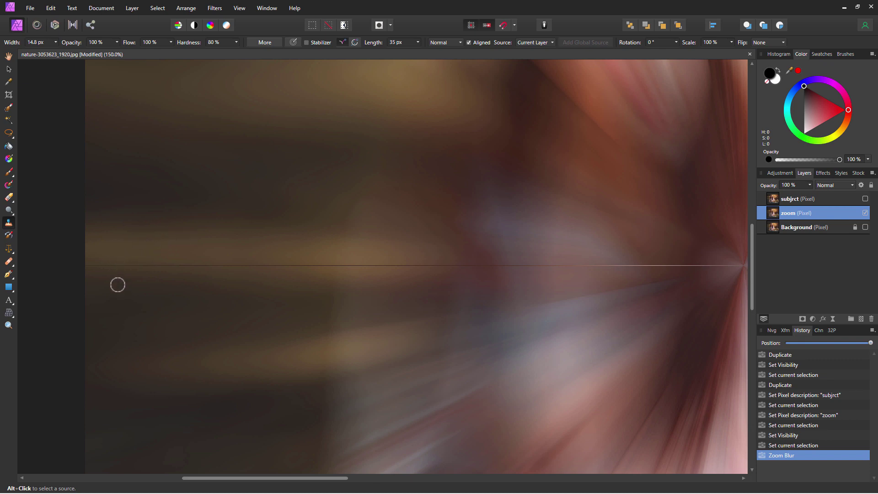
key("alt")
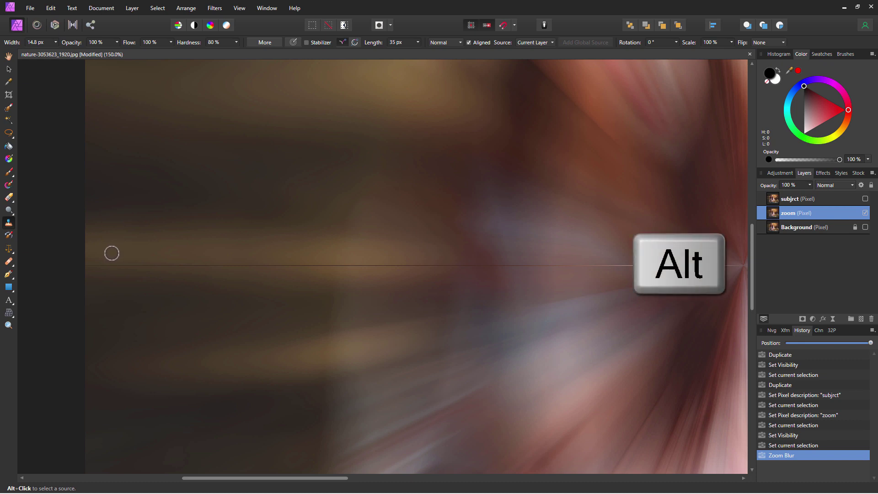
left_click(112, 252, "alt")
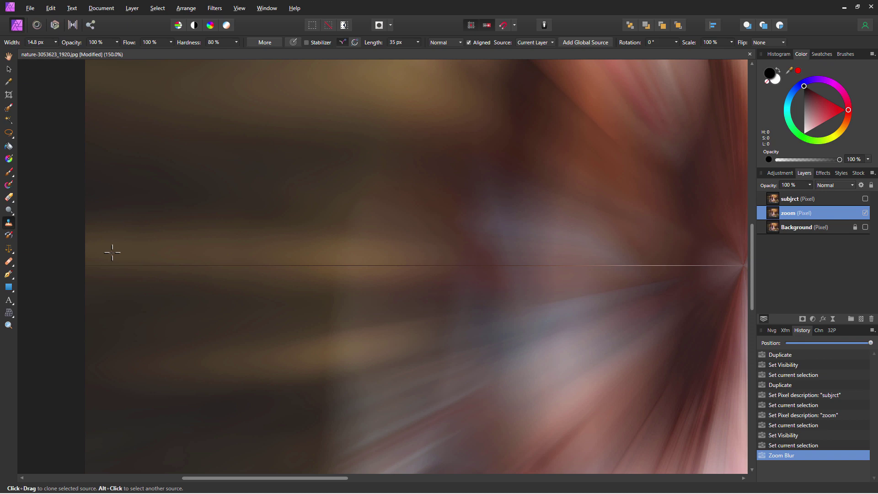
left_click(111, 254)
left_click(111, 254)
- Set the Clone Brush hardness to 0 % and enlarge its width to 25.9 px
left_click(236, 42)
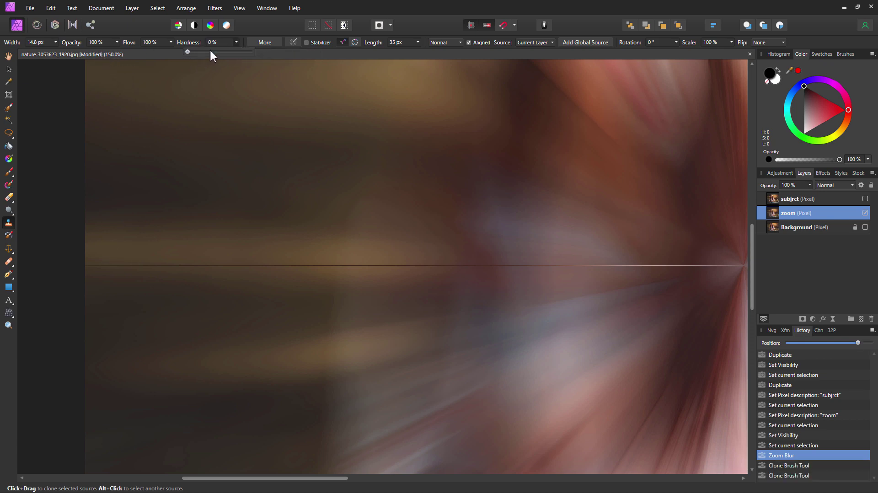
left_click(235, 40)
key("bracketright")
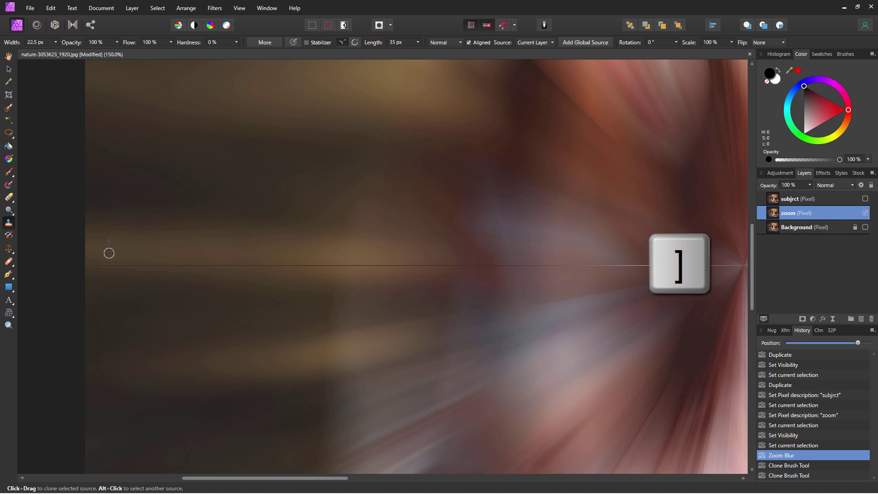
key("bracketright")
- Clone out the thin horizontal line across the full width of the blurred zoom layer and fit the whole image in view
left_click_drag(106, 253, 120, 263)
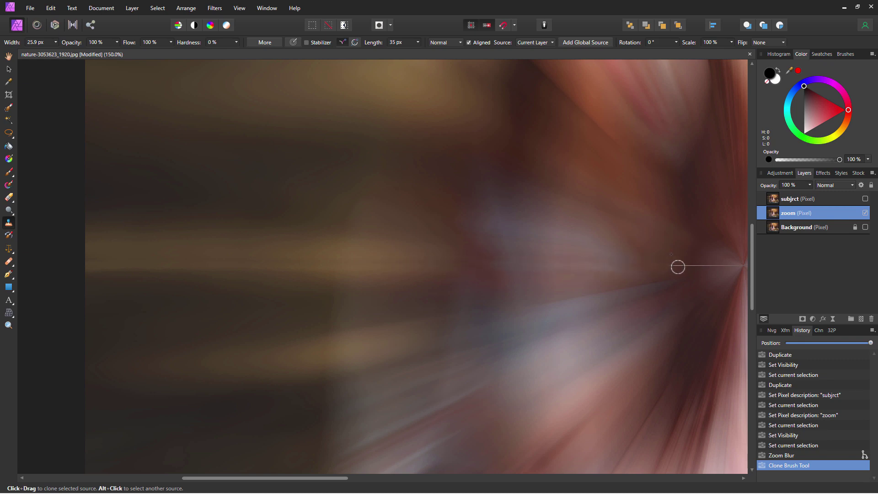
key("space")
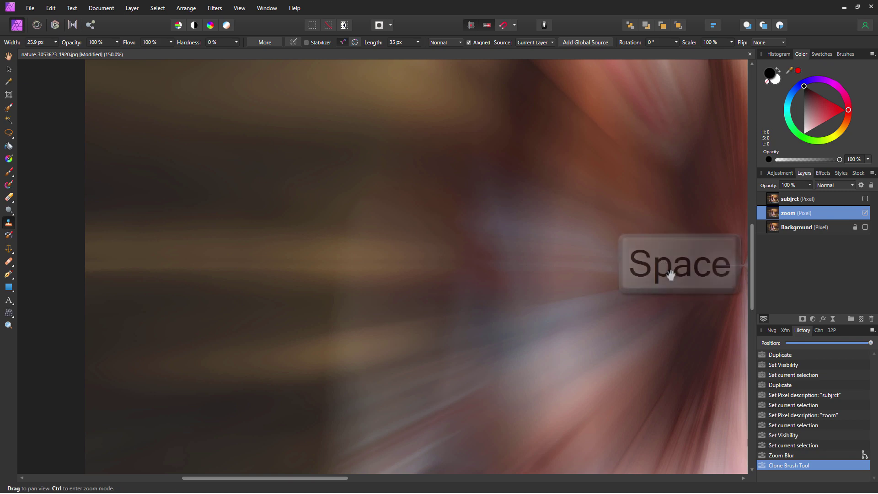
mouse_move(670, 274)
left_mouse_down()
mouse_move(261, 278)
mouse_move(197, 266)
mouse_move(240, 262)
left_mouse_up()
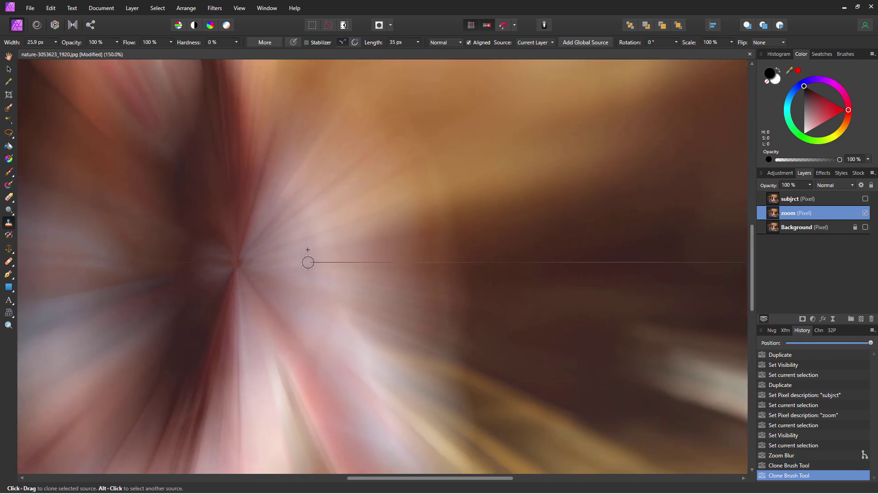
mouse_move(308, 262)
left_mouse_down()
mouse_move(533, 248)
mouse_move(535, 261)
mouse_move(583, 263)
mouse_move(568, 252)
mouse_move(253, 250)
mouse_move(103, 238)
mouse_move(165, 259)
mouse_move(460, 258)
left_mouse_up()
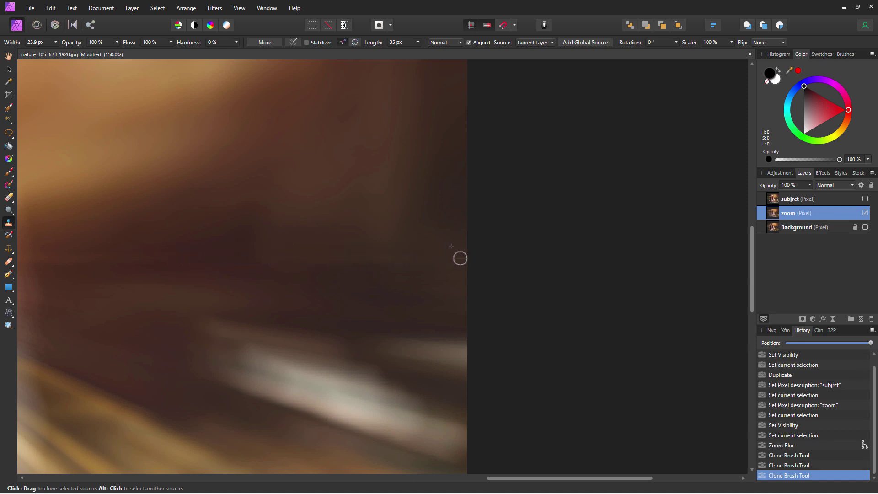
left_click(8, 325)
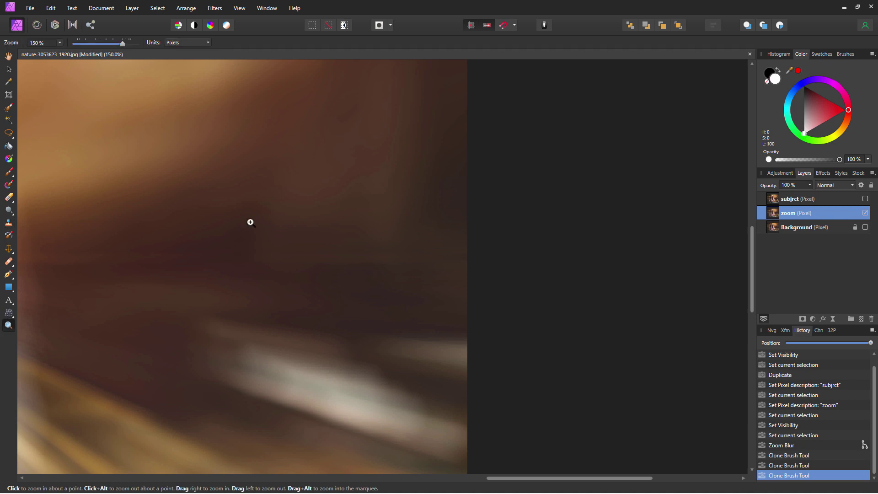
key("ctrl+0")
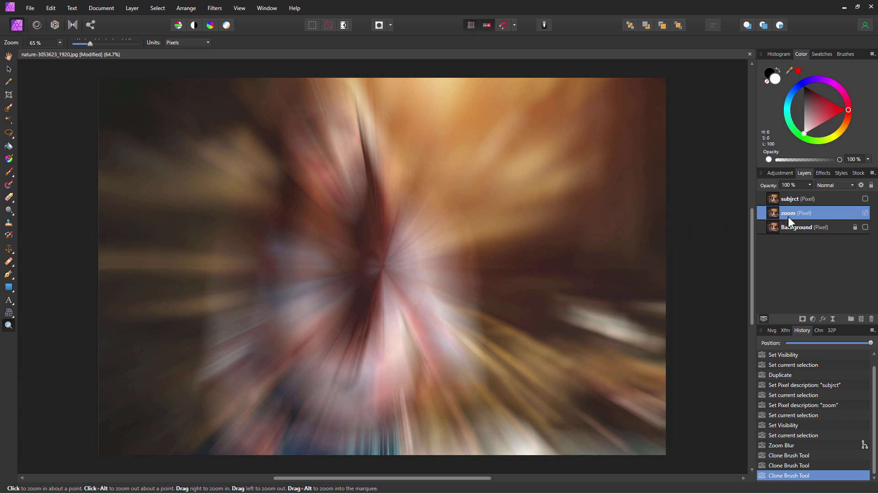
- Make the subjrct layer active and visible, and hide the zoom layer
left_click(9, 70)
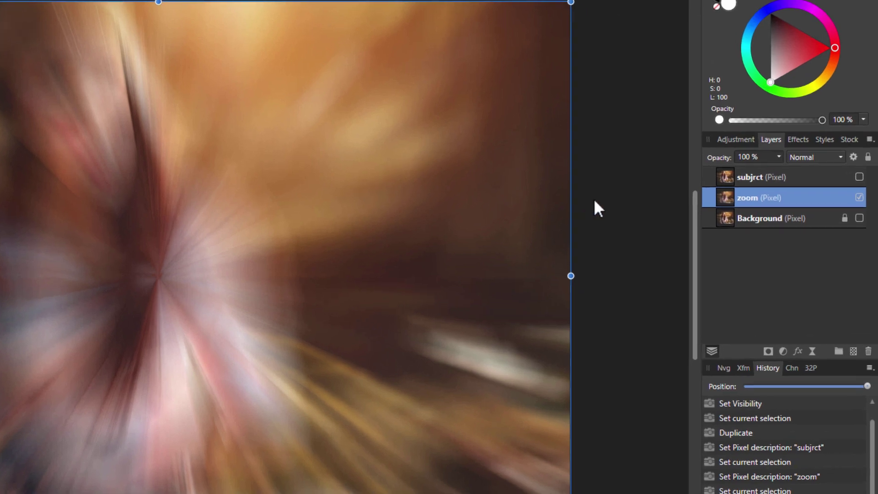
left_click(790, 199)
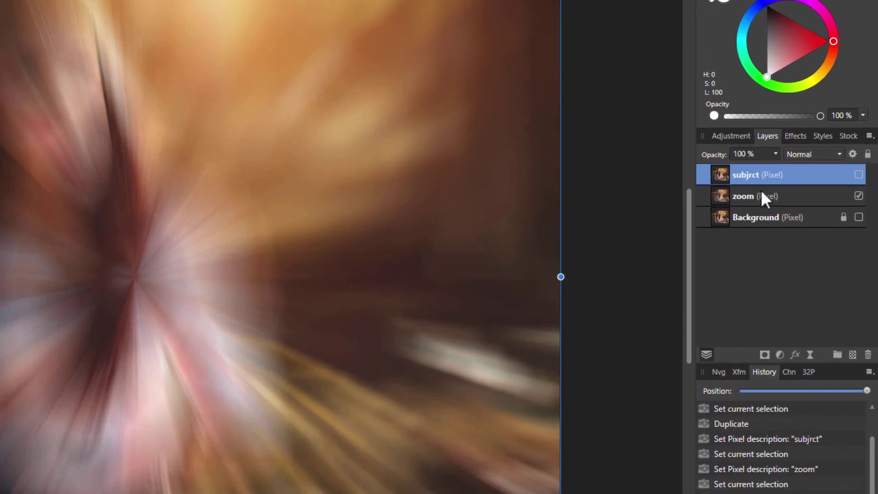
left_click(858, 195)
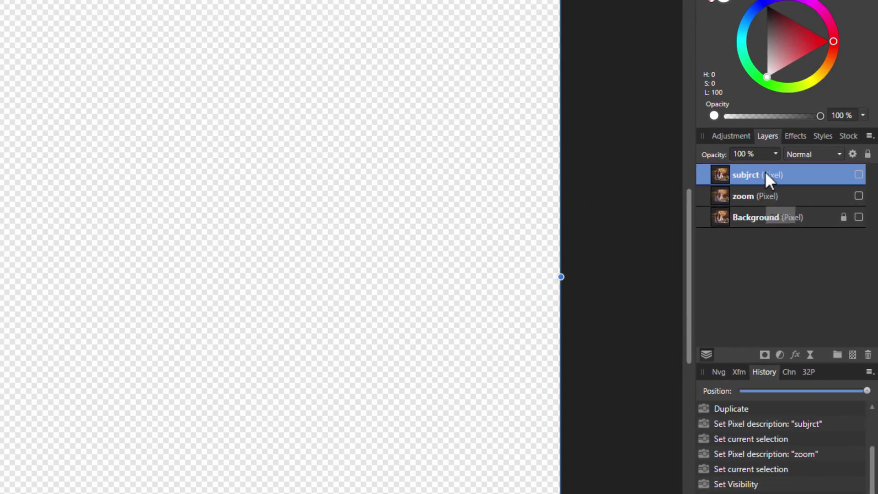
left_click(859, 174)
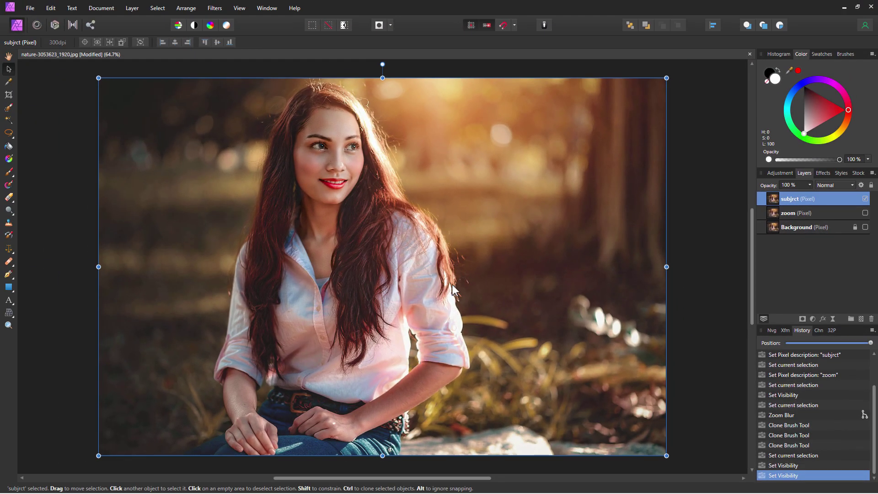
left_click(387, 240)
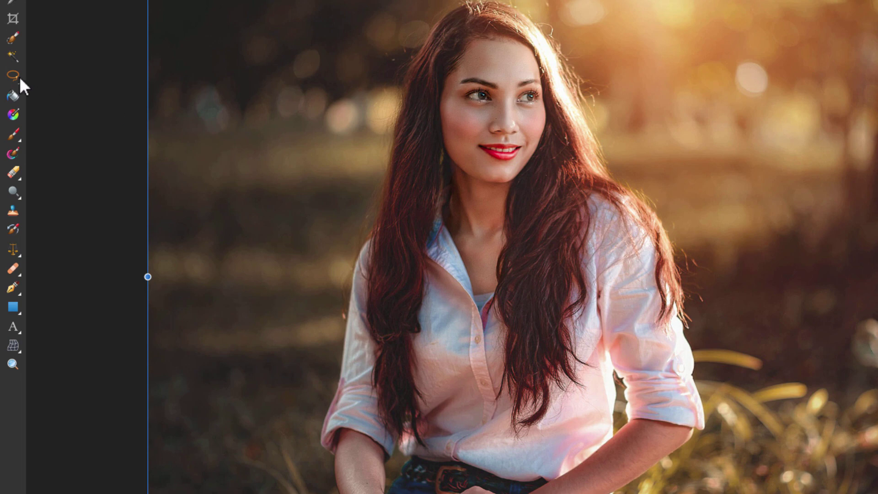
- Draw a closed freehand selection loosely around the woman, extending past the image's lower edge
left_click(15, 73)
left_click(51, 75)
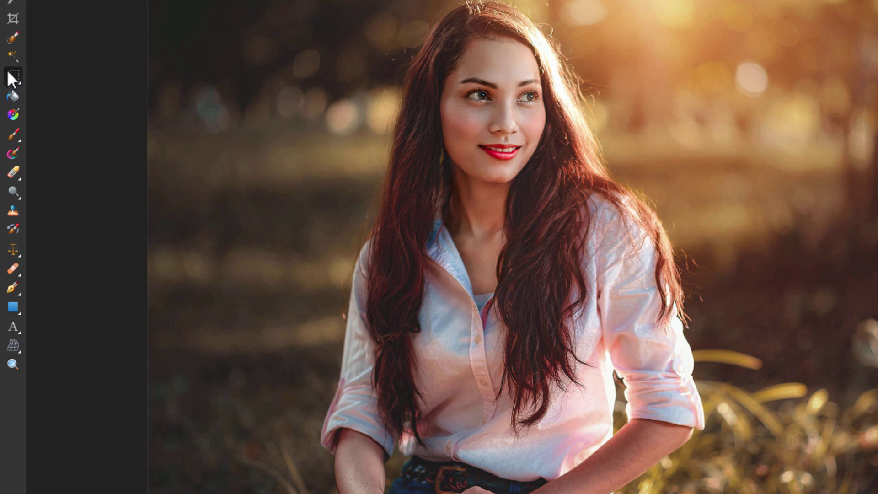
left_click(12, 73)
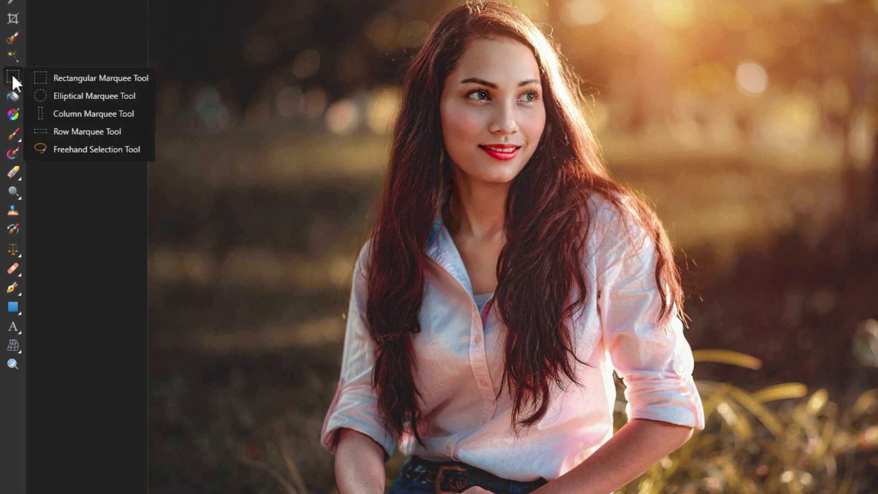
left_click(80, 148)
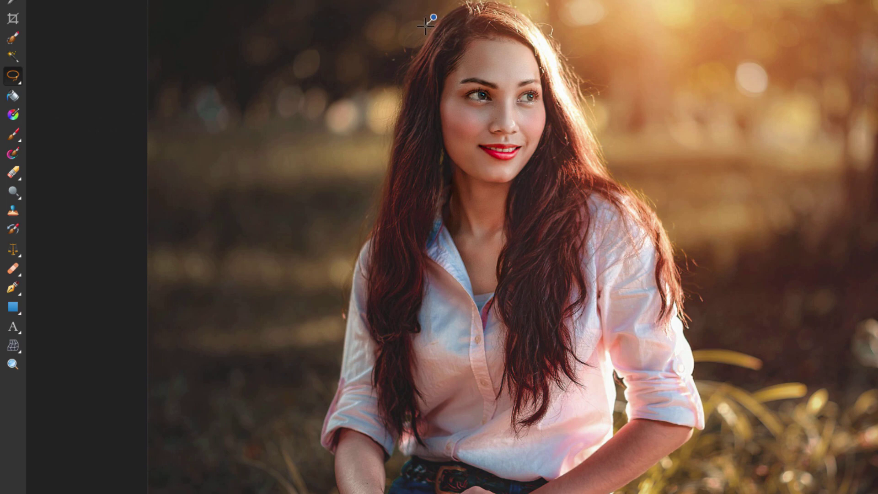
left_click_drag(426, 26, 410, 49)
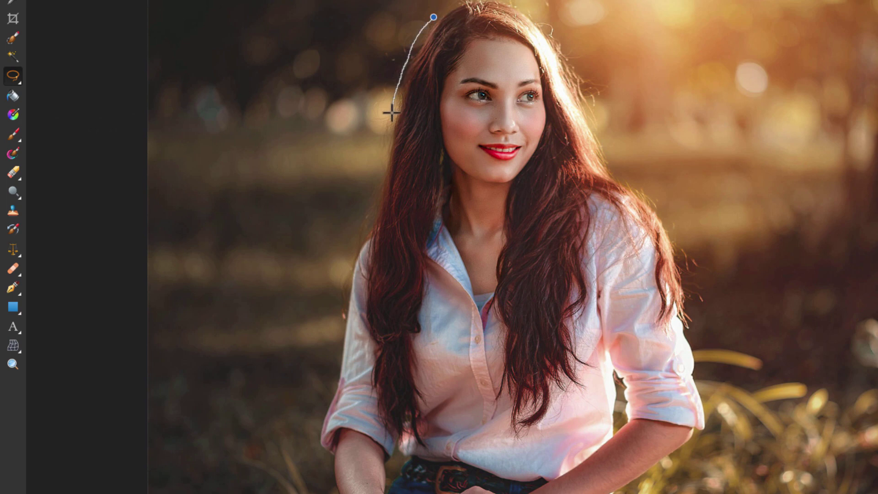
left_click_drag(392, 112, 374, 218)
left_click_drag(352, 267, 343, 295)
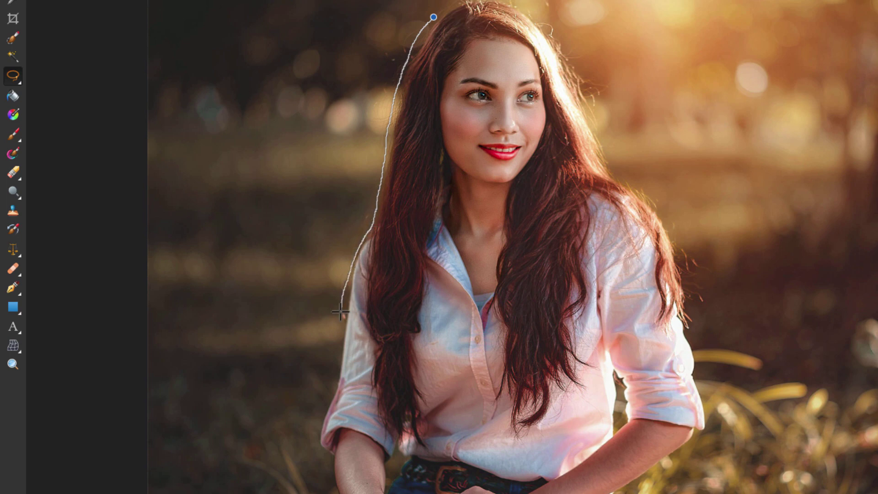
left_click_drag(336, 349, 321, 456)
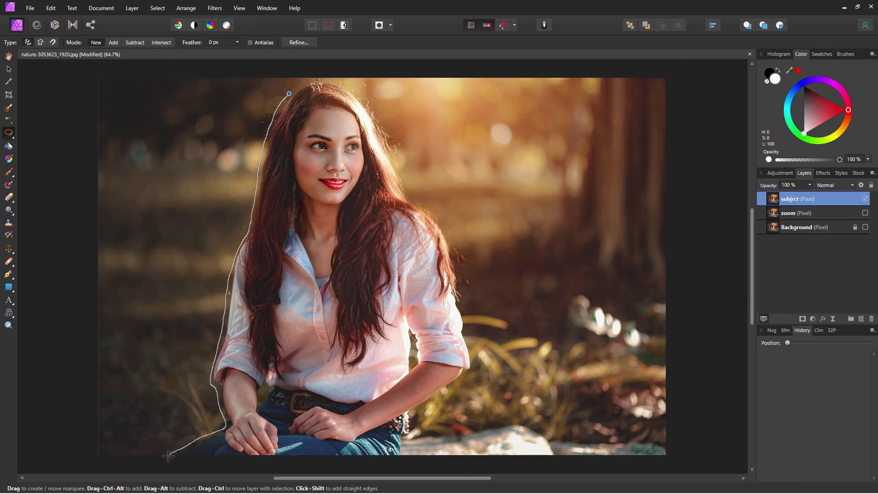
left_click_drag(169, 456, 239, 469)
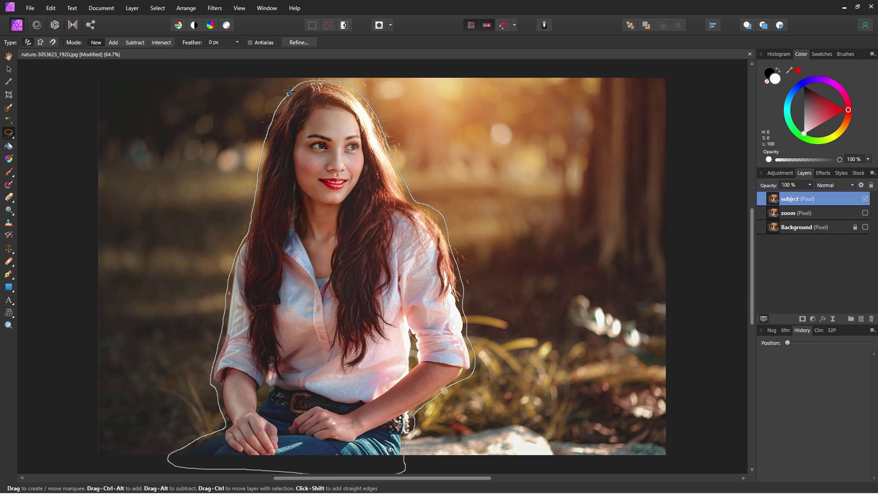
left_click_drag(290, 91, 291, 92)
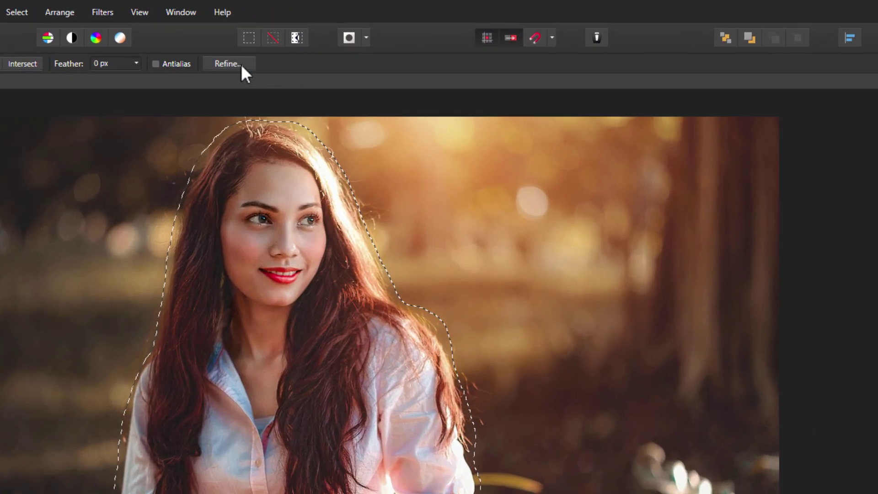
- Open selection refinement and compare the Black matte and White matte previews before returning to Overlay
left_click(306, 43)
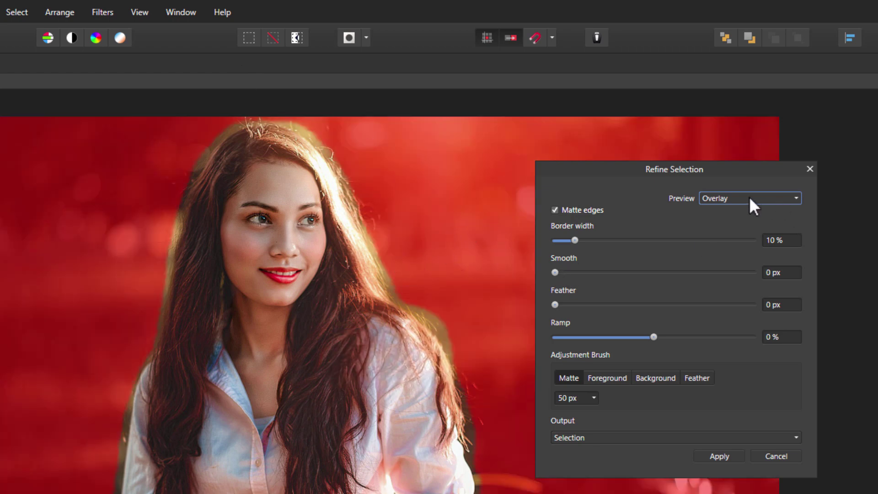
left_click(750, 201)
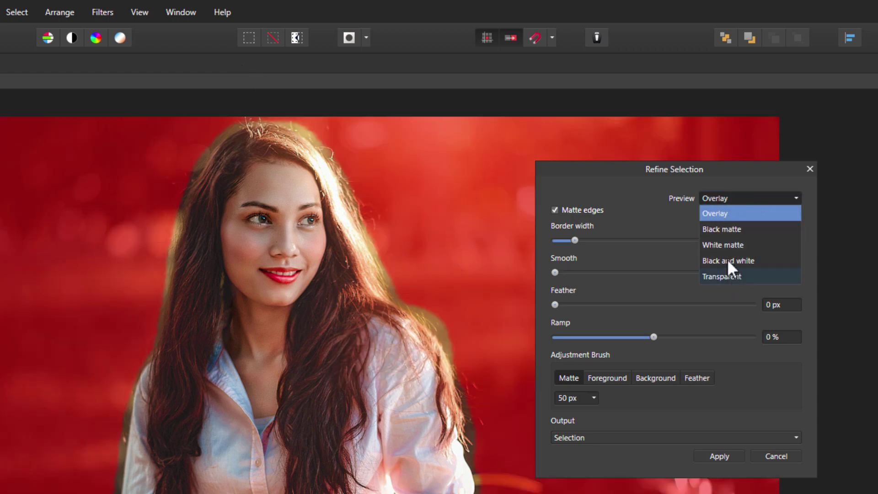
left_click(722, 229)
left_click(717, 198)
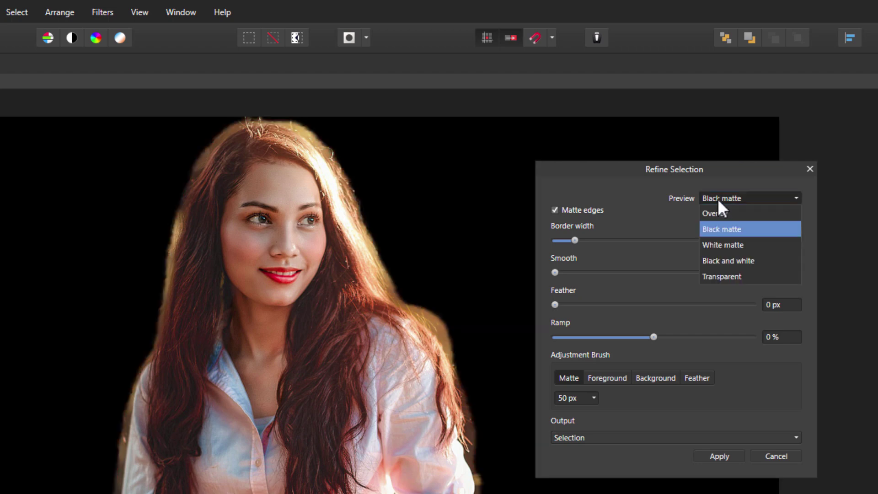
left_click(721, 245)
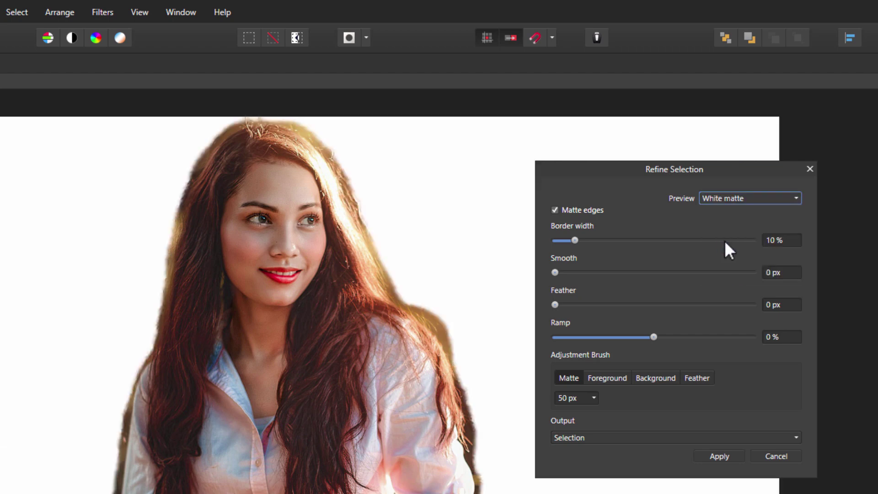
left_click(724, 199)
left_click(728, 211)
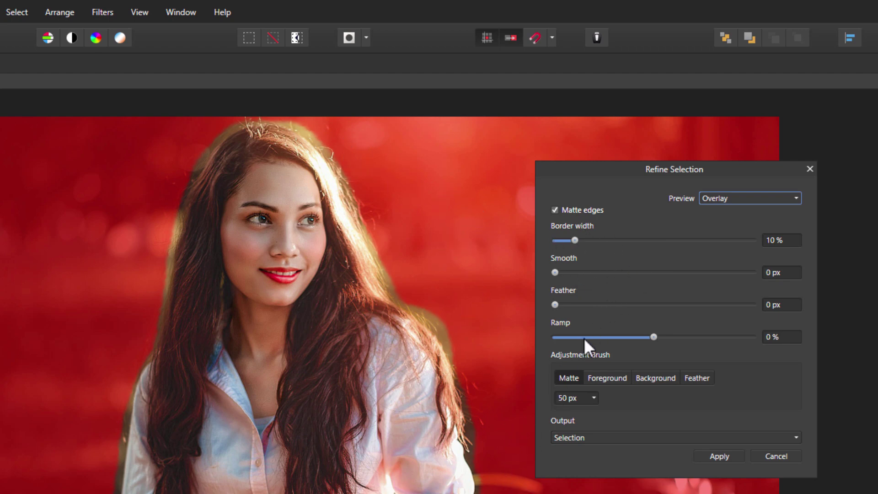
- Set the refinement's Smooth to 2 px and Ramp to -29 %
left_click(774, 273)
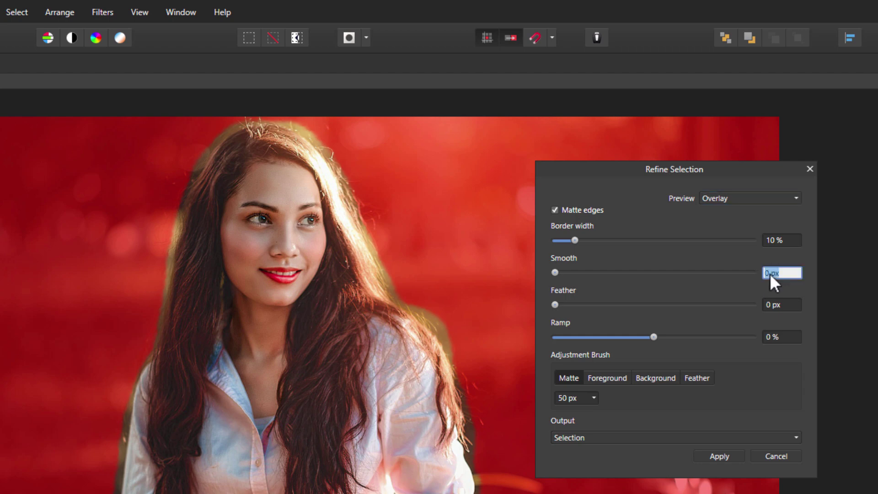
type("2")
left_click(624, 337)
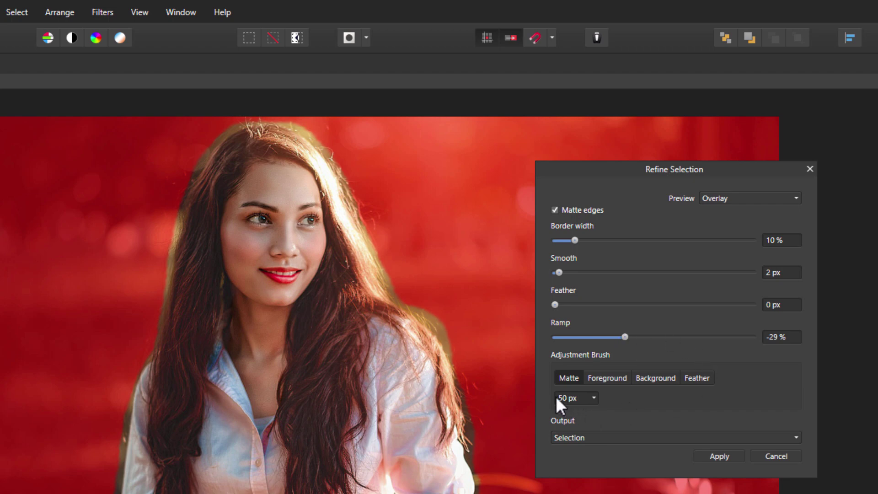
- Set the Matte adjustment brush width to 46 px
left_click(594, 398)
key("bracketleft")
key("bracketright")
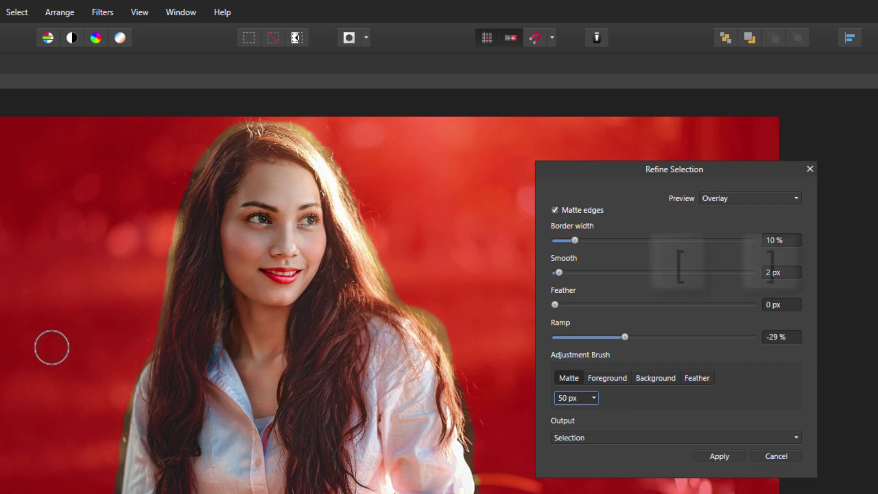
key("bracketleft")
key("bracketleft")
key("bracketright")
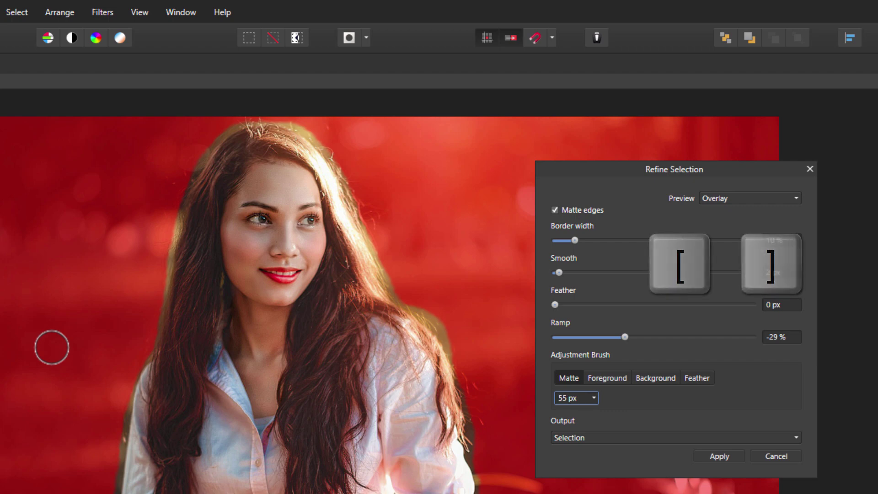
key("bracketleft")
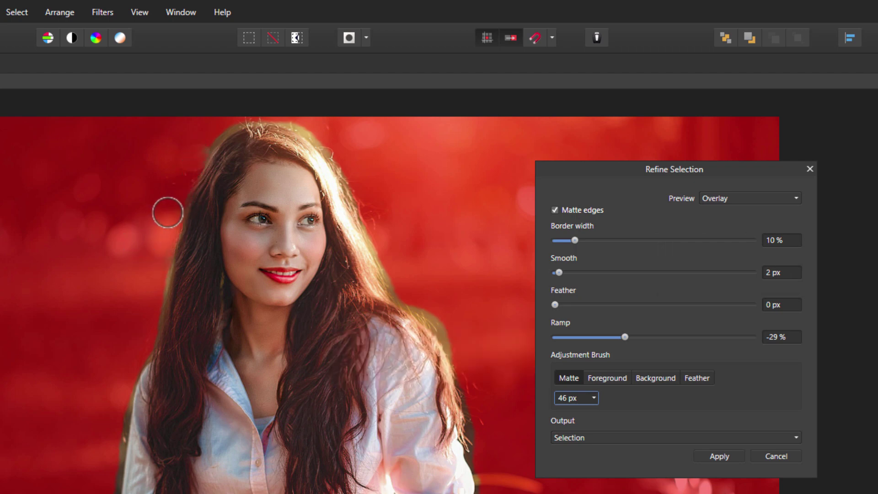
- Paint with the Matte brush along the whole outline of the woman's hair, arms and body, and apply the refinement
mouse_move(166, 208)
left_mouse_down()
mouse_move(163, 300)
mouse_move(157, 286)
mouse_move(163, 316)
mouse_move(136, 364)
left_mouse_up()
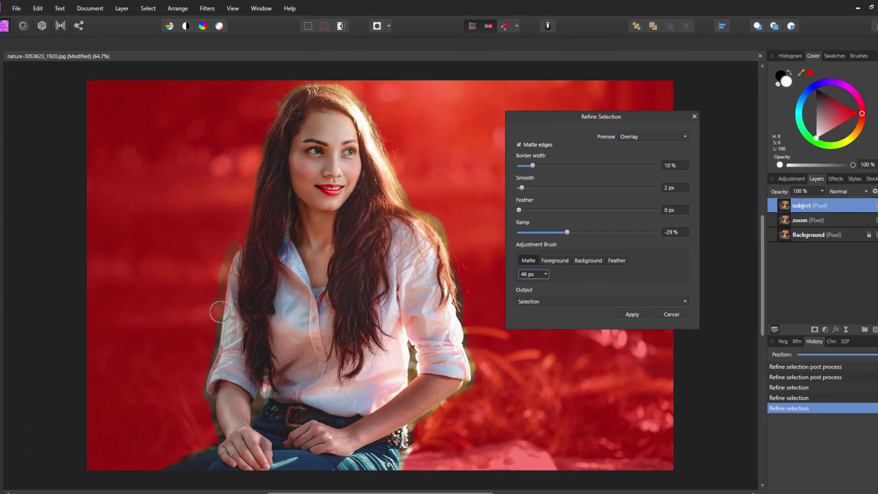
left_click_drag(152, 386, 84, 385)
mouse_move(225, 300)
left_mouse_down()
mouse_move(208, 360)
mouse_move(199, 341)
mouse_move(217, 388)
mouse_move(176, 395)
mouse_move(215, 397)
mouse_move(224, 422)
mouse_move(152, 458)
mouse_move(221, 422)
mouse_move(181, 451)
mouse_move(181, 431)
mouse_move(196, 416)
mouse_move(219, 415)
mouse_move(226, 423)
mouse_move(195, 438)
left_mouse_up()
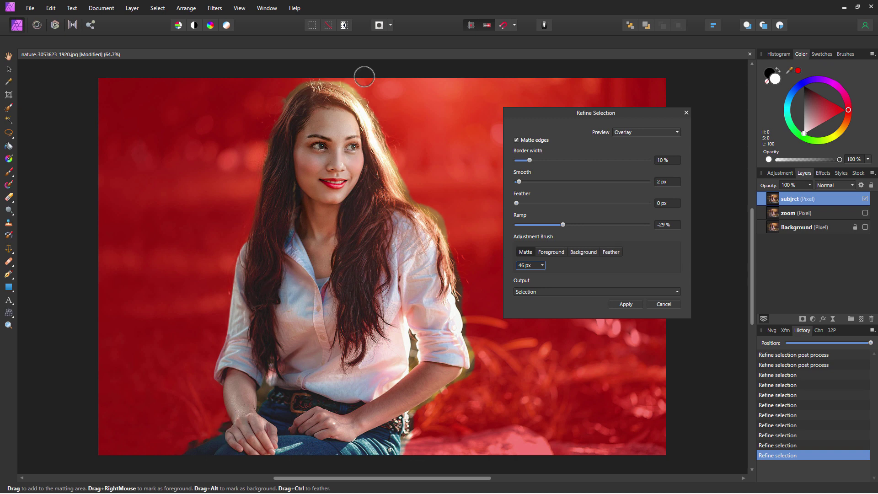
mouse_move(288, 95)
left_mouse_down()
mouse_move(320, 80)
mouse_move(388, 94)
mouse_move(351, 84)
mouse_move(411, 198)
mouse_move(446, 228)
mouse_move(464, 305)
mouse_move(484, 333)
left_mouse_up()
mouse_move(463, 289)
left_mouse_down()
mouse_move(470, 376)
mouse_move(480, 383)
mouse_move(468, 375)
mouse_move(416, 431)
left_mouse_up()
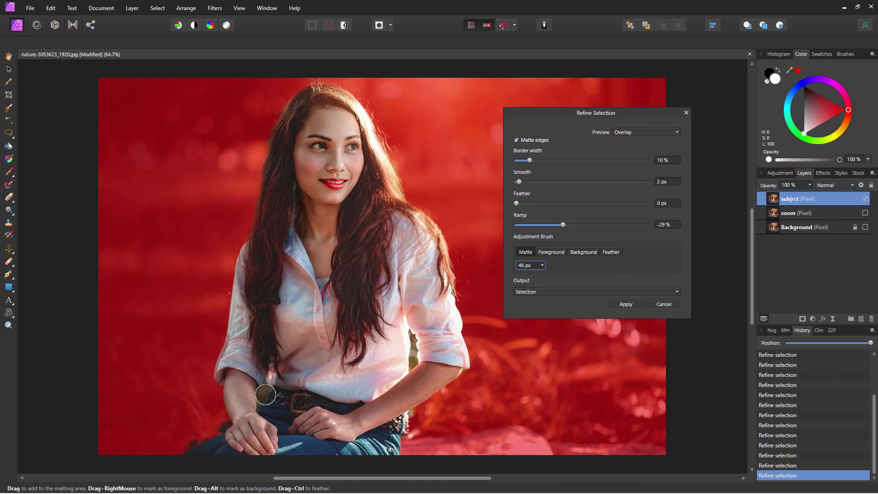
key("Return")
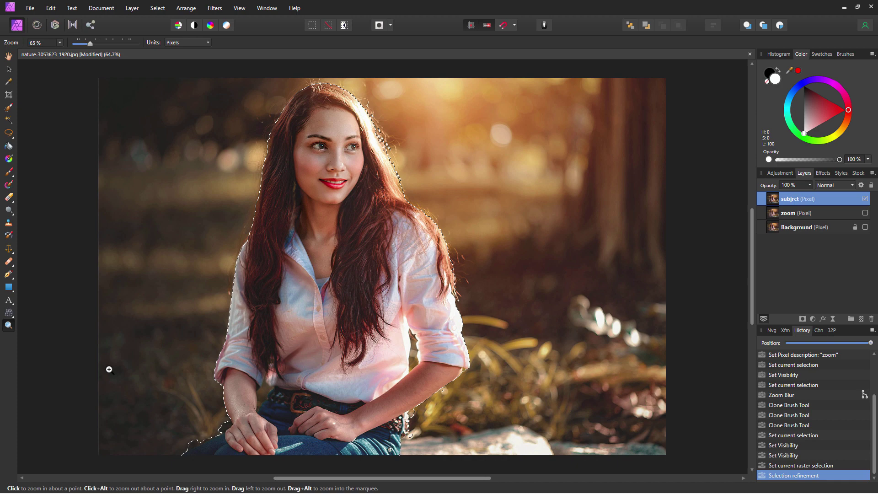
- Subtract the background gap between the woman's forearm and waist from the selection with the Freehand Selection Tool
left_click(262, 402)
left_click(262, 401)
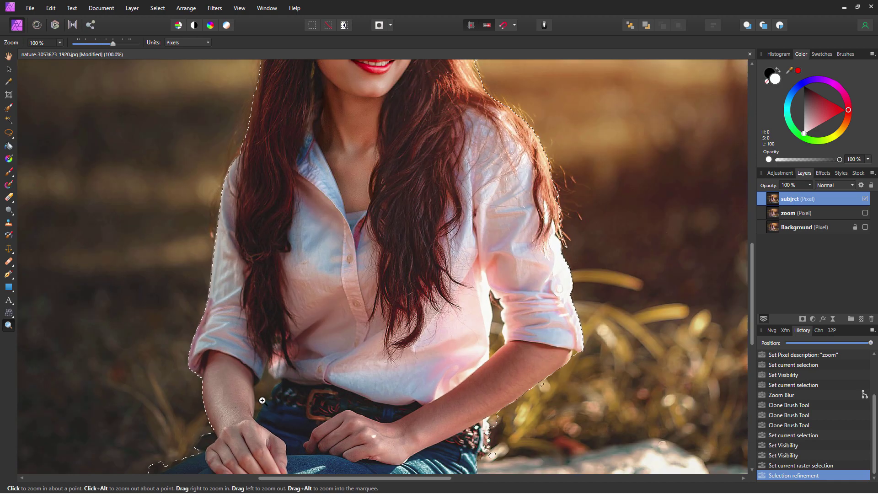
left_click(262, 401)
left_click(262, 401)
scroll(275, 398, "down", 3)
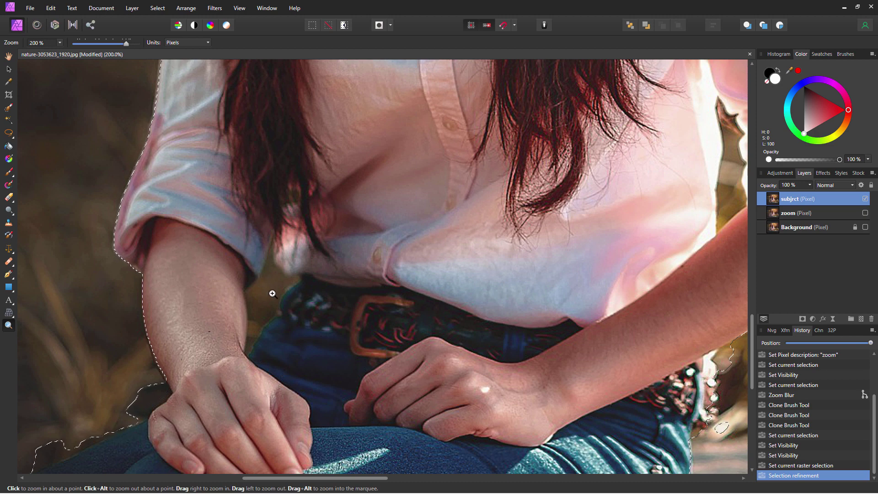
left_click(9, 133)
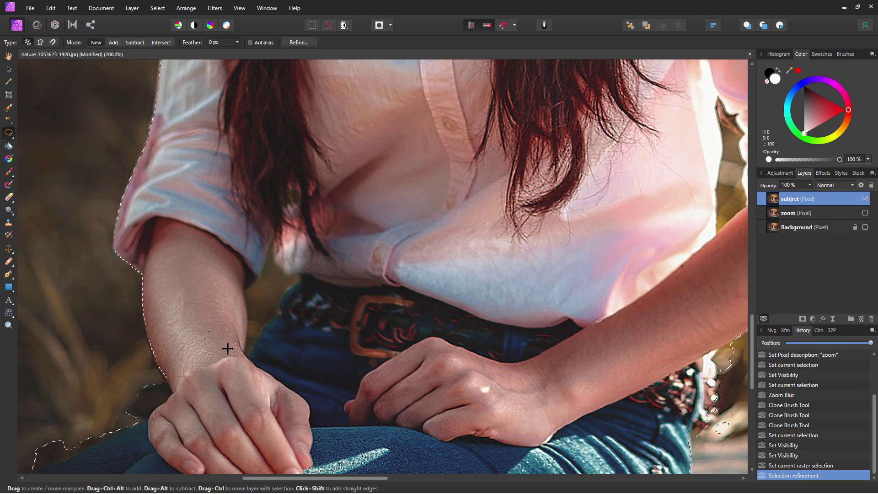
left_click(136, 43)
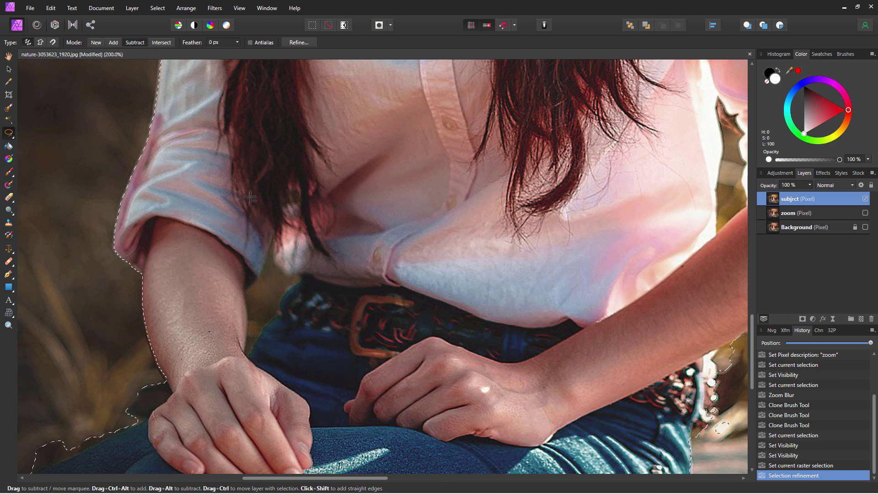
left_click_drag(270, 244, 266, 265)
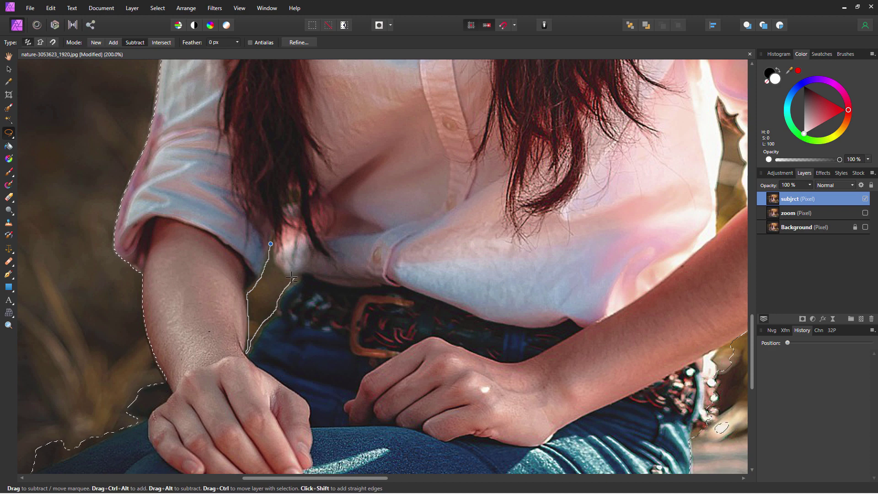
left_click_drag(274, 259, 274, 260)
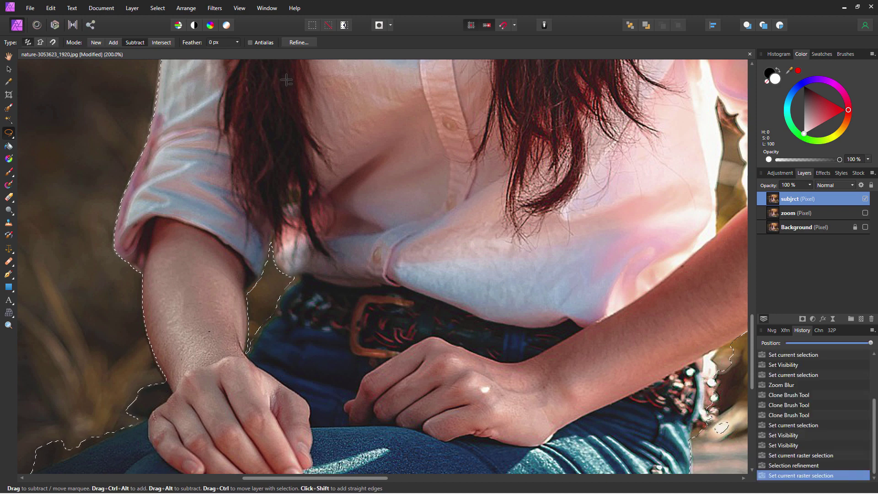
- Refine the selection edges around the arm gap and along the thigh with a 17 px Matte brush
left_click(303, 42)
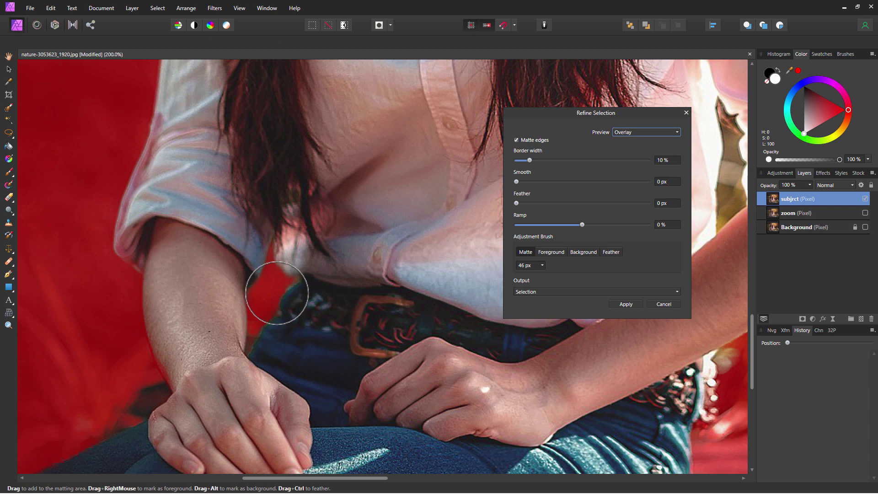
key("bracketleft")
key("bracketleft")
key("bracketleft")
key("bracketleft")
key("bracketleft")
key("bracketleft")
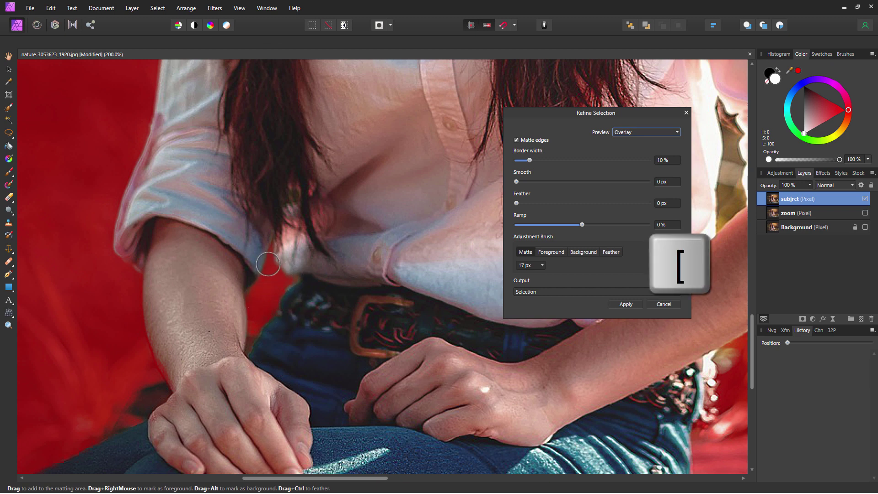
mouse_move(249, 301)
left_mouse_down()
mouse_move(258, 304)
mouse_move(250, 344)
mouse_move(262, 310)
mouse_move(295, 279)
mouse_move(251, 350)
mouse_move(264, 314)
mouse_move(352, 284)
mouse_move(382, 235)
left_mouse_up()
key("space")
left_click_drag(188, 305, 198, 271)
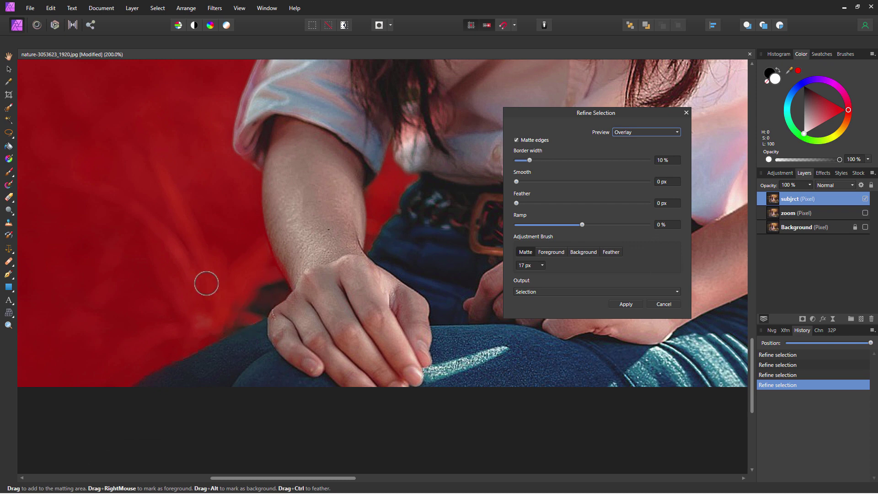
- Subtract the leftover background patch between the wrist and thigh from the selection with a freehand outline, and reopen selection refinement
left_click(9, 132)
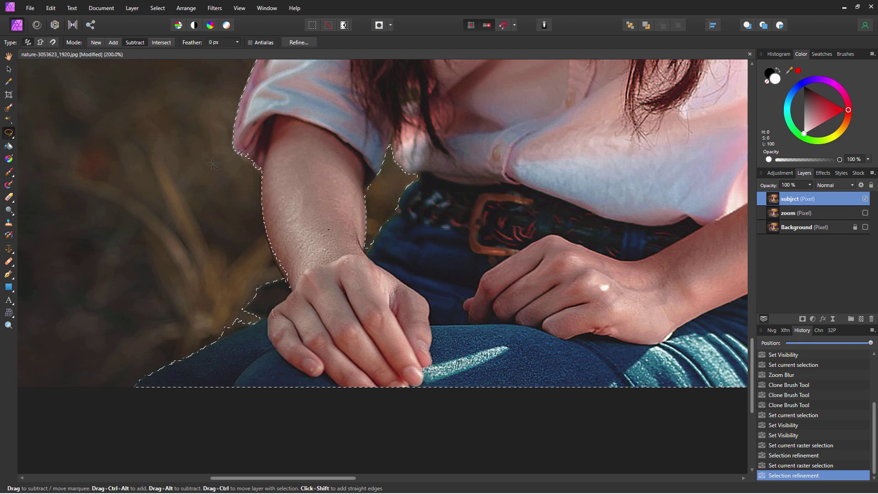
left_click_drag(264, 247, 269, 262)
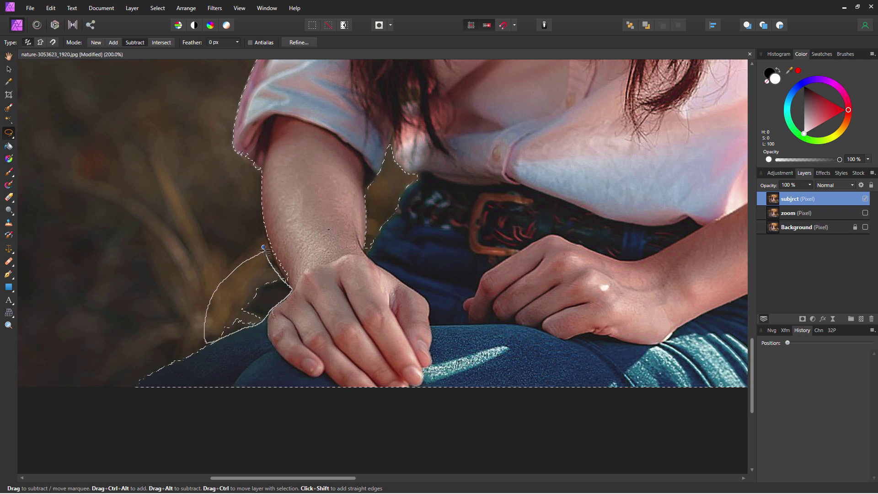
left_click_drag(263, 247, 265, 245)
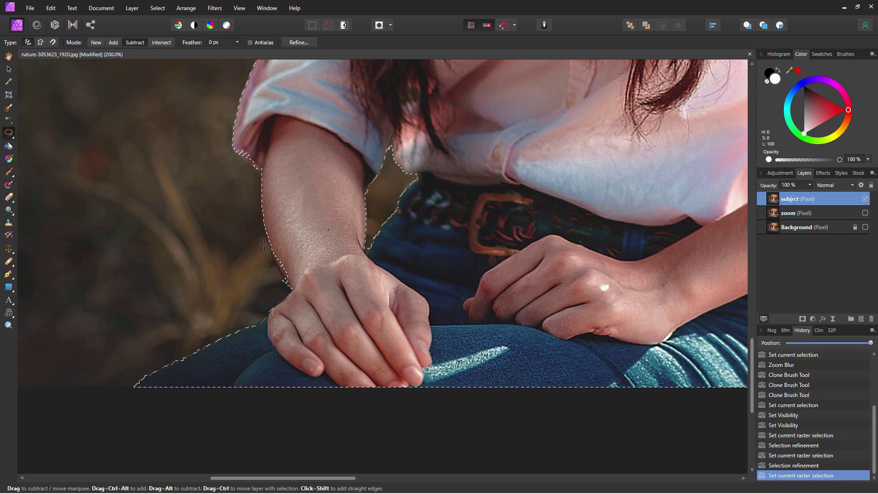
left_click(298, 42)
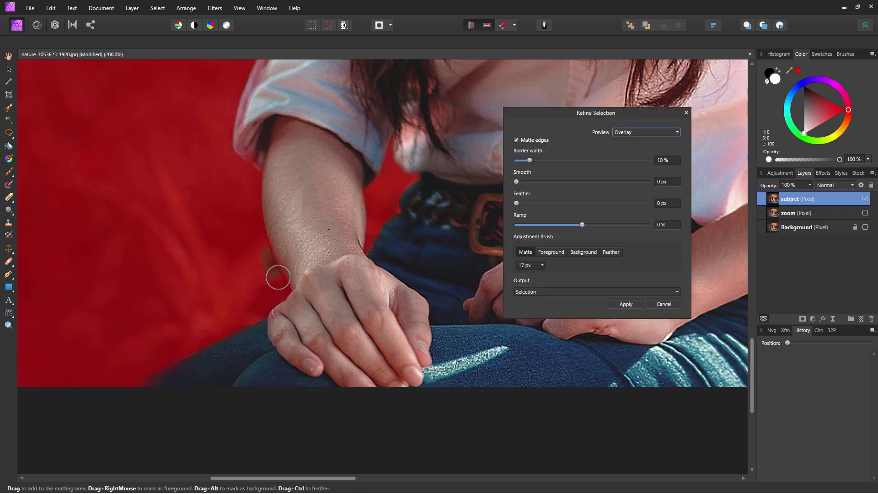
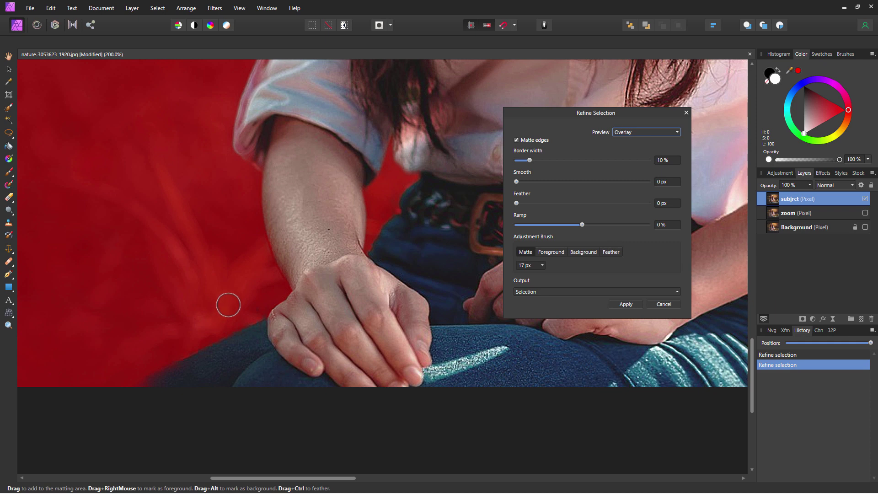
- Subtract the narrow background gap between the woman's rolled sleeve and the side of her shirt from the selection with a freehand outline
key("space")
mouse_move(429, 256)
left_mouse_down()
mouse_move(239, 251)
mouse_move(334, 257)
left_mouse_up()
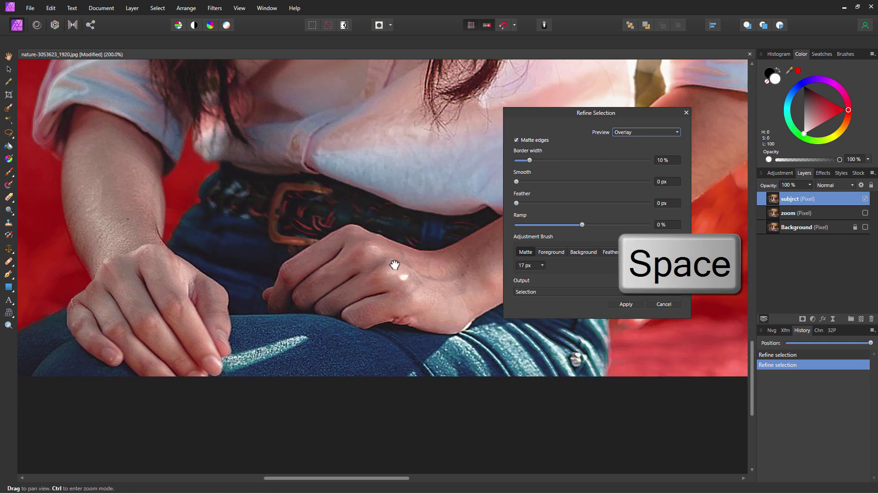
left_click_drag(457, 275, 274, 261)
left_click_drag(412, 275, 334, 282)
mouse_move(435, 257)
left_mouse_down()
mouse_move(365, 251)
mouse_move(359, 270)
mouse_move(373, 300)
left_mouse_up()
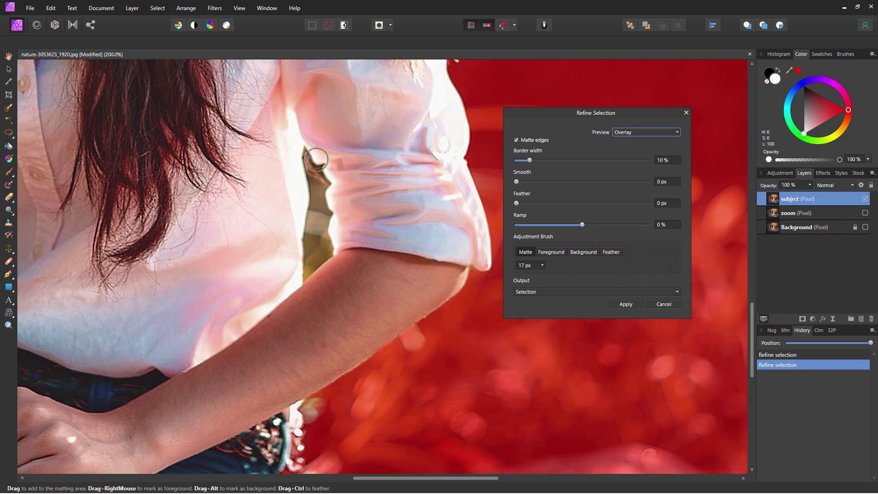
left_click(9, 133)
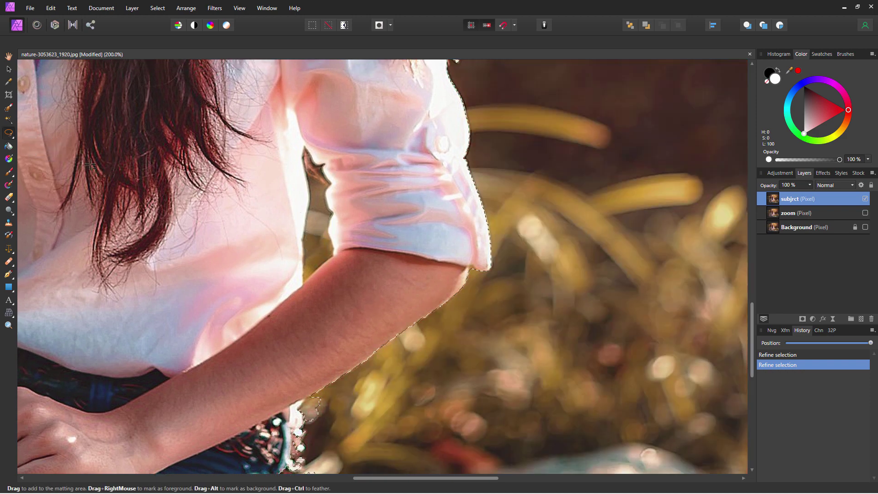
left_click_drag(306, 155, 307, 175)
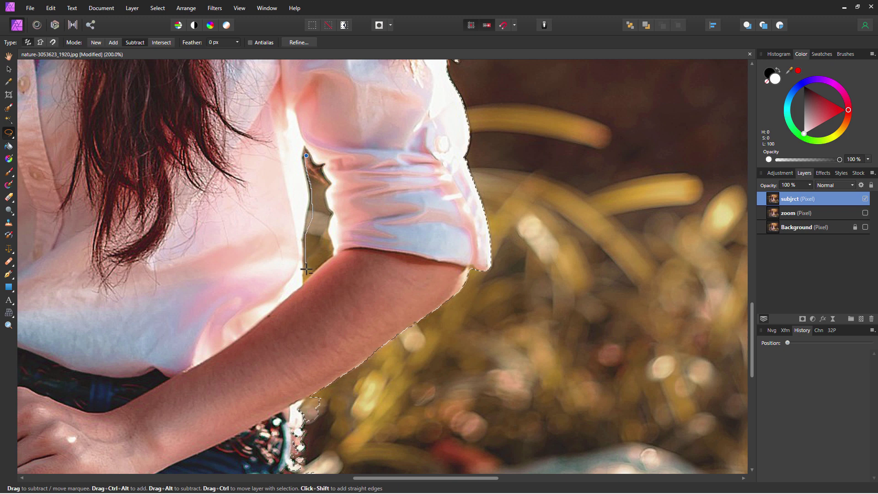
mouse_move(309, 275)
left_mouse_down()
mouse_move(329, 236)
mouse_move(326, 184)
mouse_move(309, 163)
left_mouse_up()
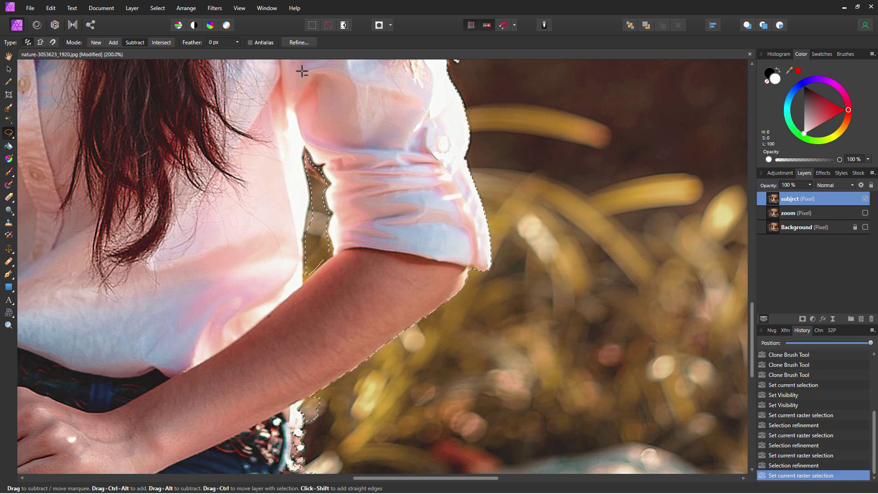
- Refine the selection edges around the gap between the sleeve and the shirt with a 17 px Matte brush
left_click(299, 42)
left_click_drag(304, 151, 304, 280)
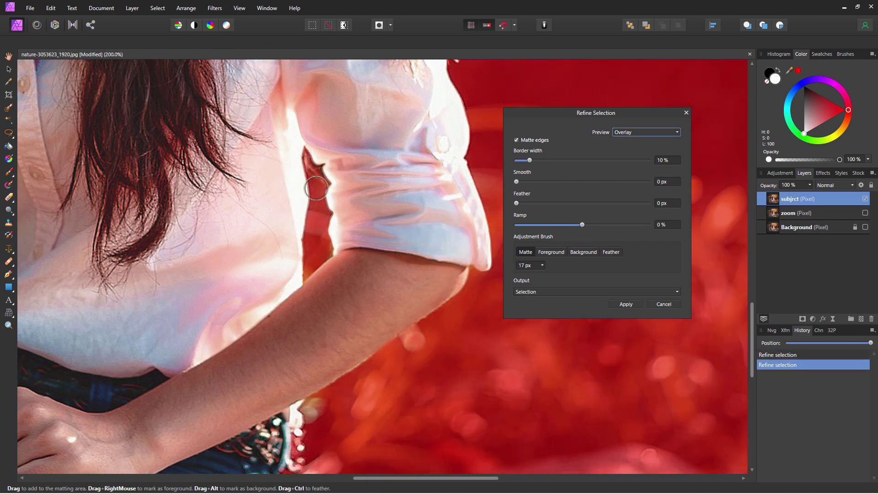
mouse_move(307, 156)
left_mouse_down()
mouse_move(327, 191)
mouse_move(318, 252)
mouse_move(322, 242)
mouse_move(333, 256)
mouse_move(363, 206)
left_mouse_up()
- Subtract the leftover background patches beside the belt and hip, below the forearm, from the selection with a freehand outline
key("space")
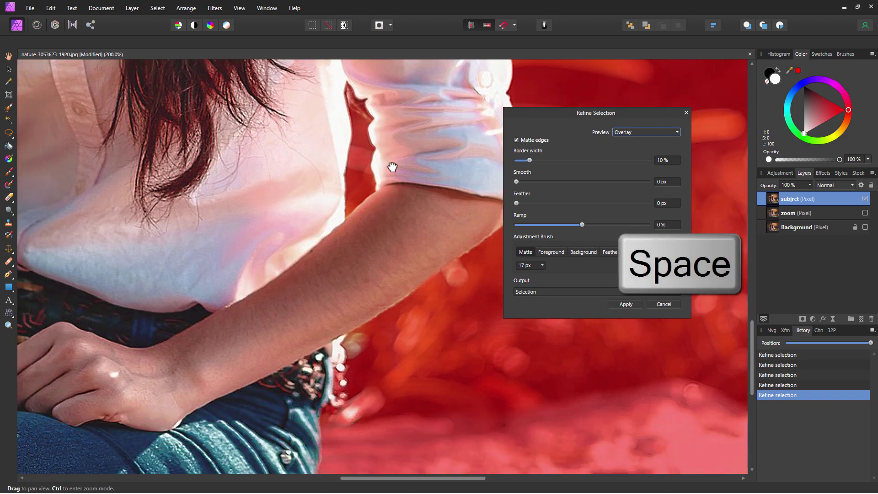
mouse_move(348, 361)
left_mouse_down()
mouse_move(385, 287)
mouse_move(386, 240)
left_mouse_up()
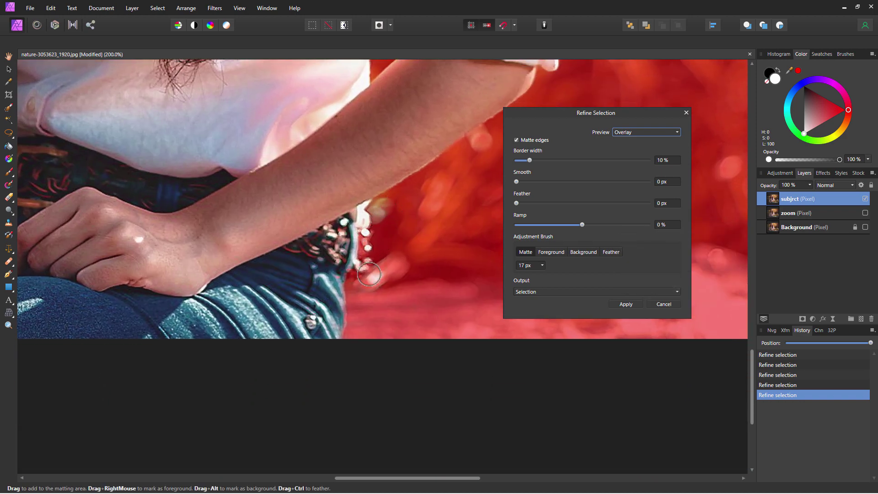
left_click(8, 133)
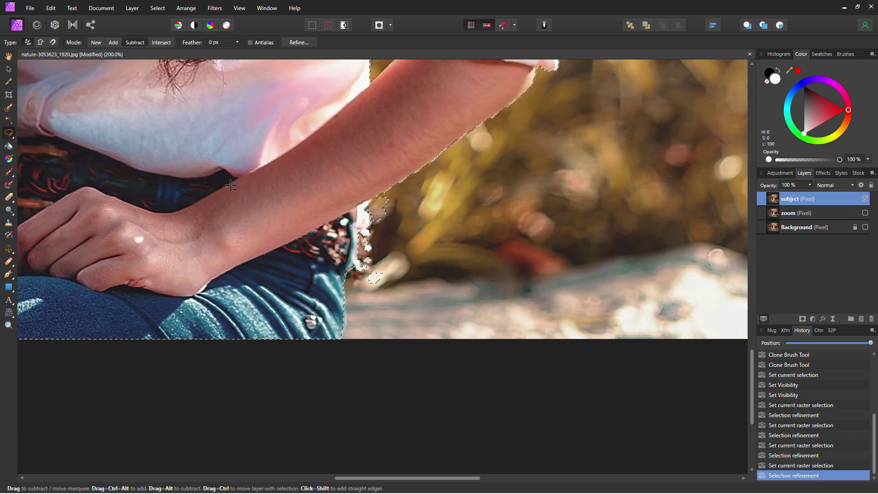
mouse_move(396, 192)
left_mouse_down()
mouse_move(360, 215)
mouse_move(353, 270)
mouse_move(360, 286)
mouse_move(394, 285)
left_mouse_up()
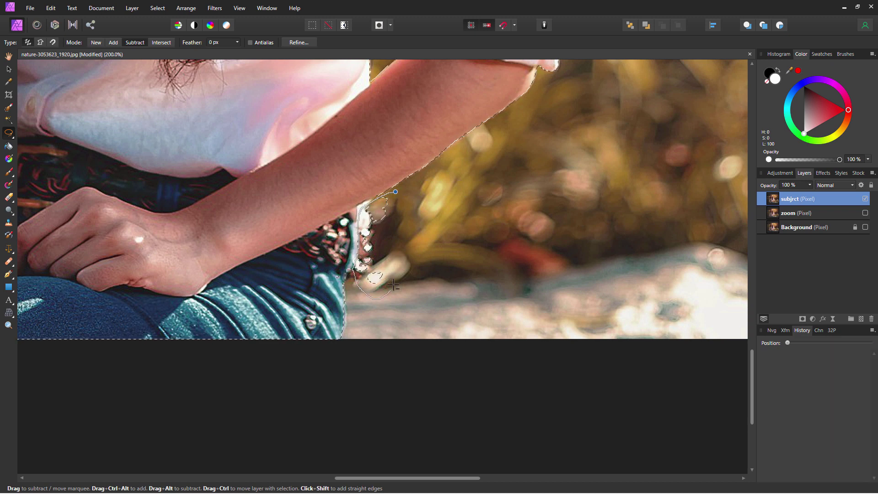
left_click_drag(396, 194, 397, 194)
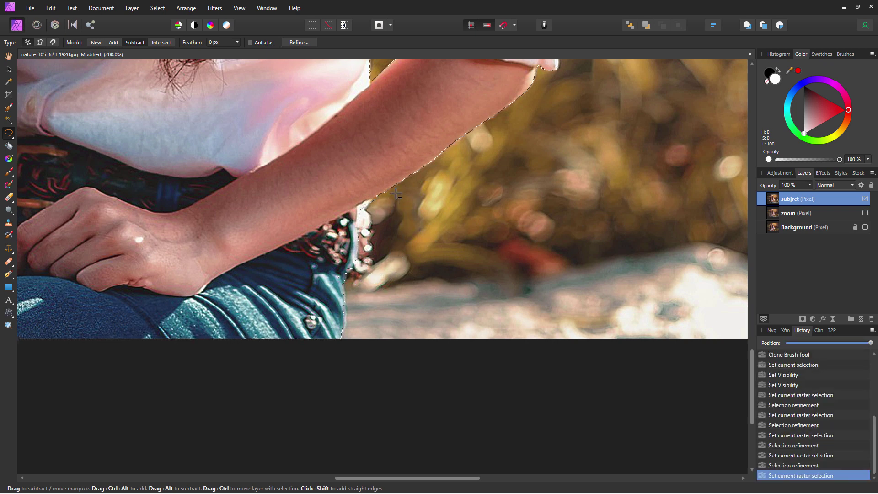
- Refine the selection edge along the belt and hip with a 17 px Matte brush and apply the refinement
left_click(299, 43)
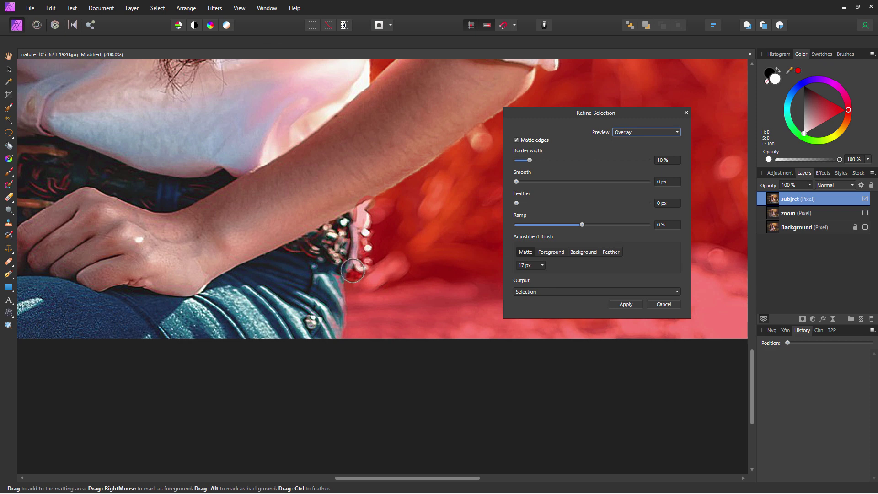
left_click_drag(390, 268, 370, 211)
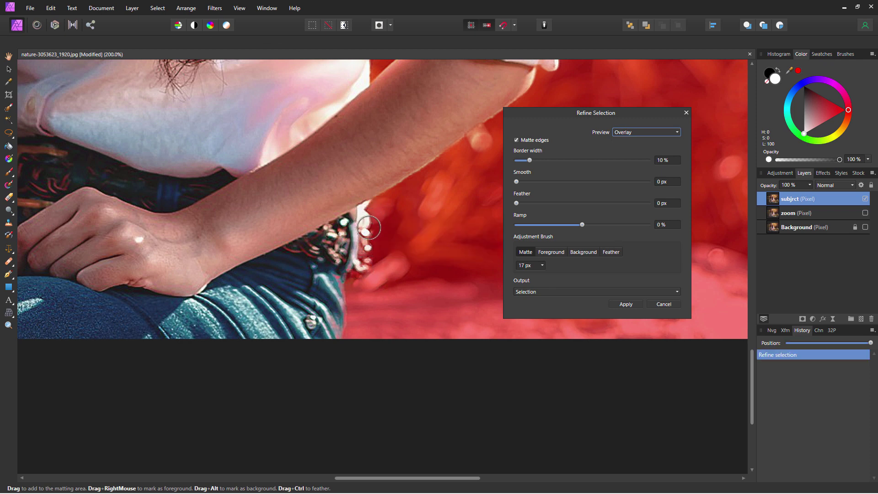
left_click(625, 304)
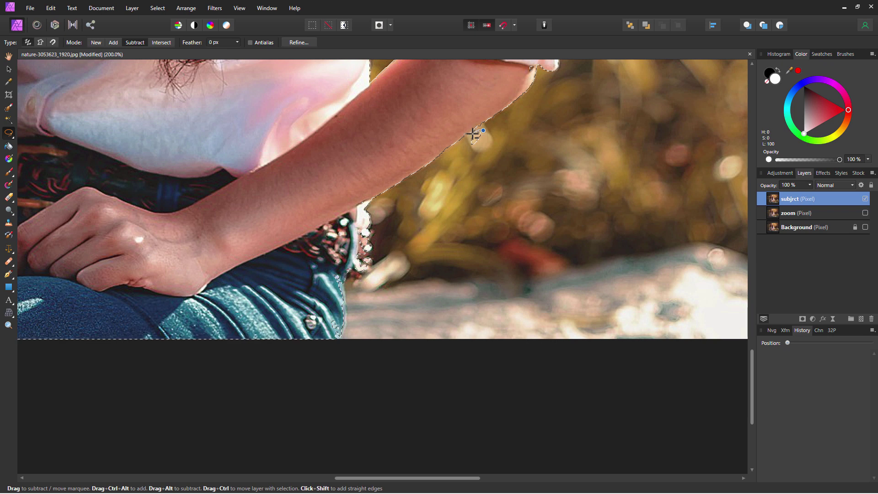
- Subtract the small background spots under the forearm and beside the belt from the selection with freehand outlines
left_click_drag(483, 134, 484, 134)
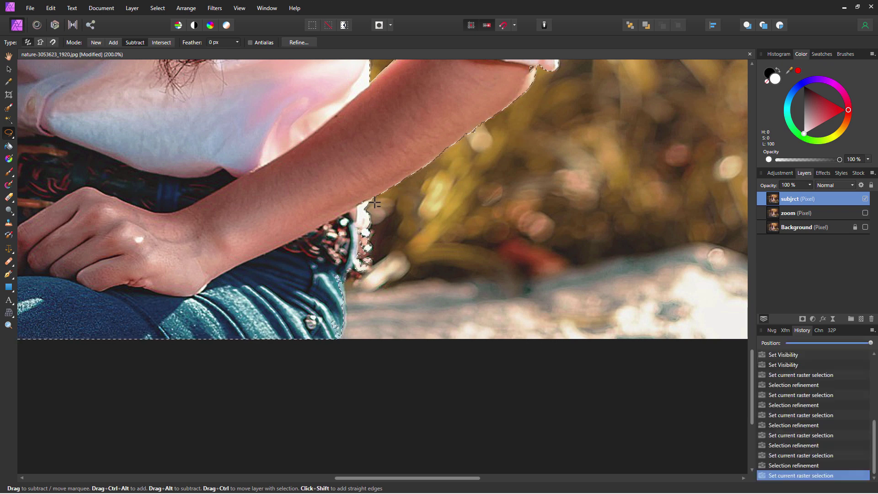
left_click_drag(373, 202, 366, 204)
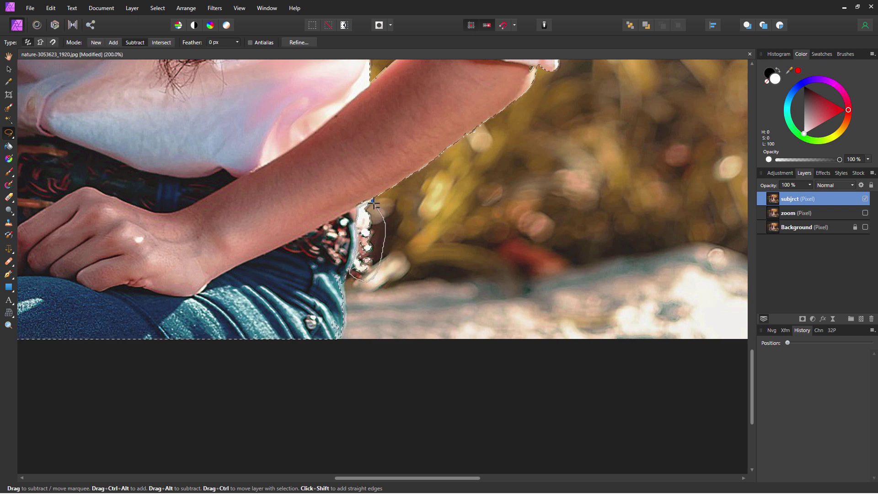
left_click_drag(384, 211, 390, 216)
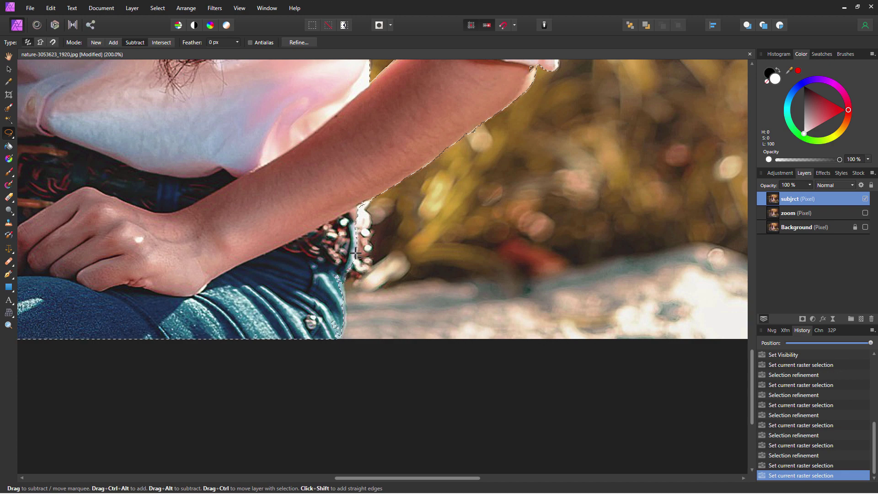
- Add a mask to the subjrct layer from the finished selection and deselect
key("ctrl+0")
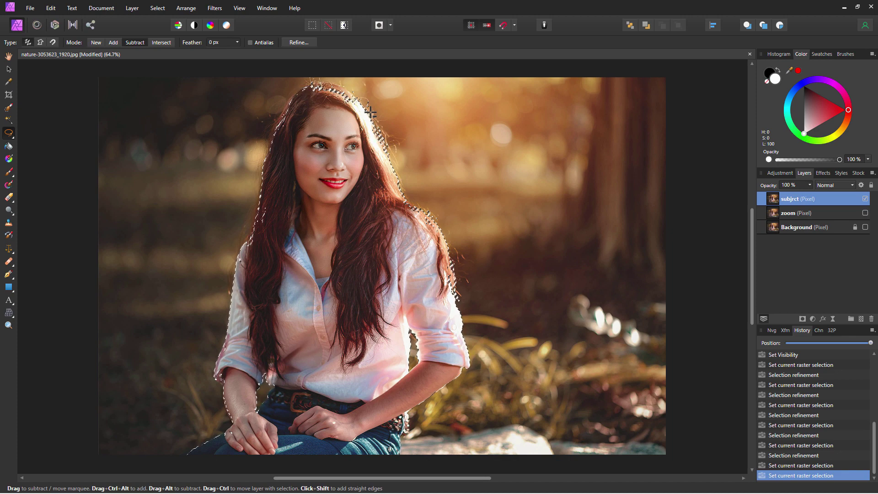
left_click(803, 319)
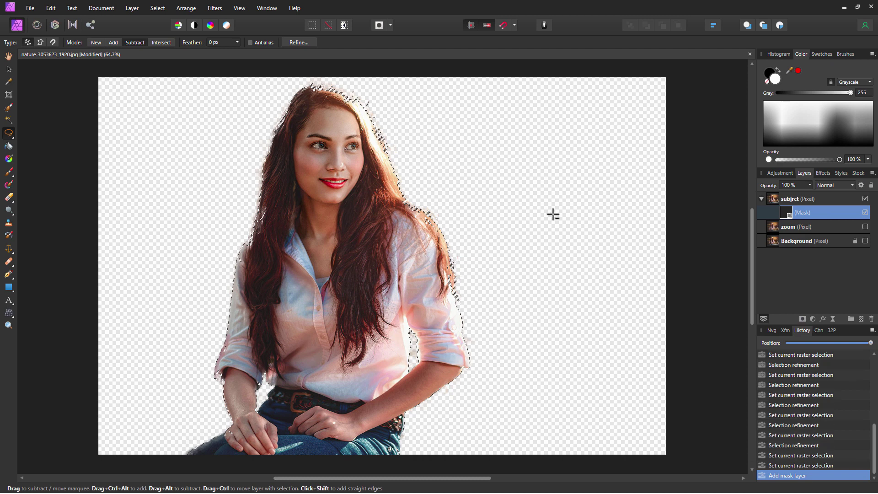
key("ctrl+d")
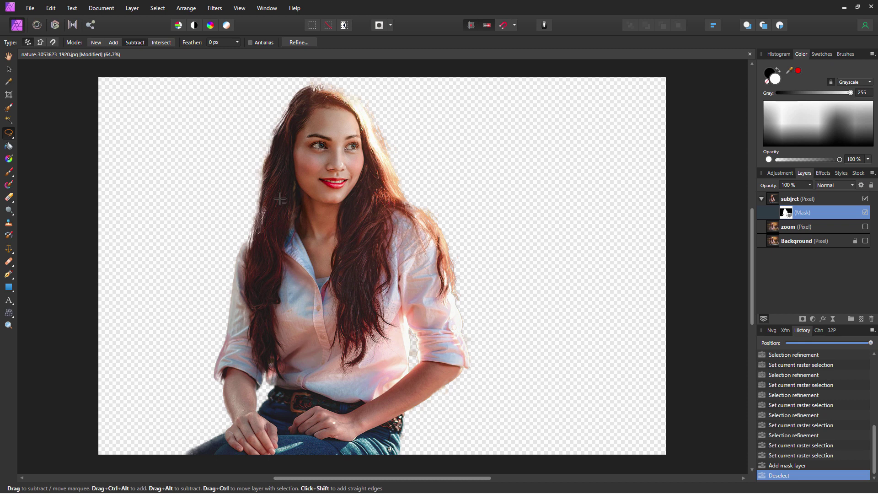
- Inspect the masked hair edge around the woman's head at 200% and reselect the subjrct layer's mask
left_click(9, 325)
left_click(336, 106)
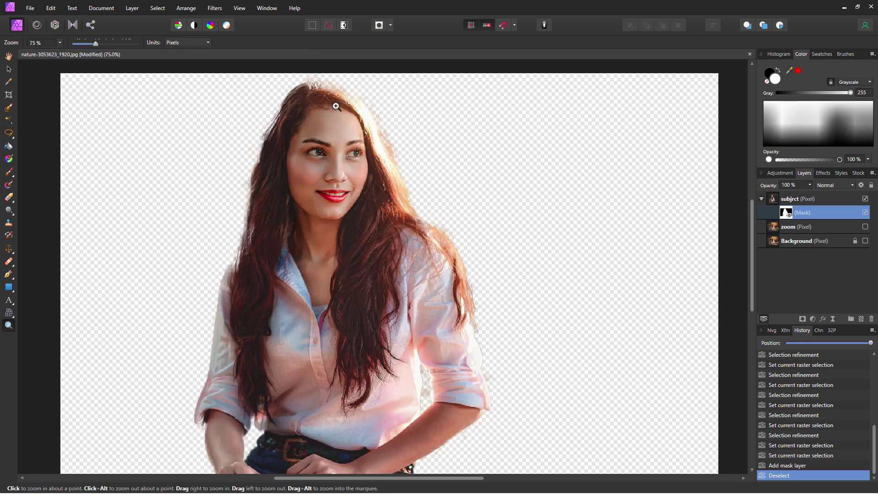
left_click(337, 110)
left_click(320, 172)
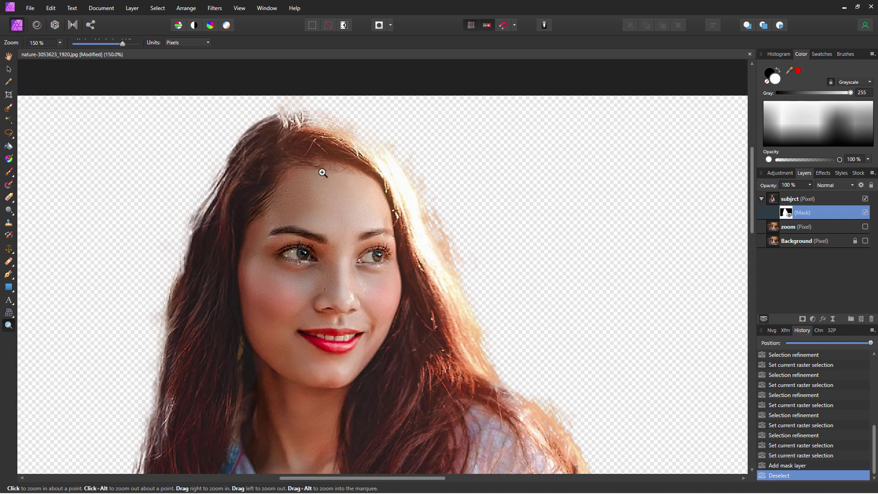
left_click(323, 173)
scroll(361, 182, "up", 2)
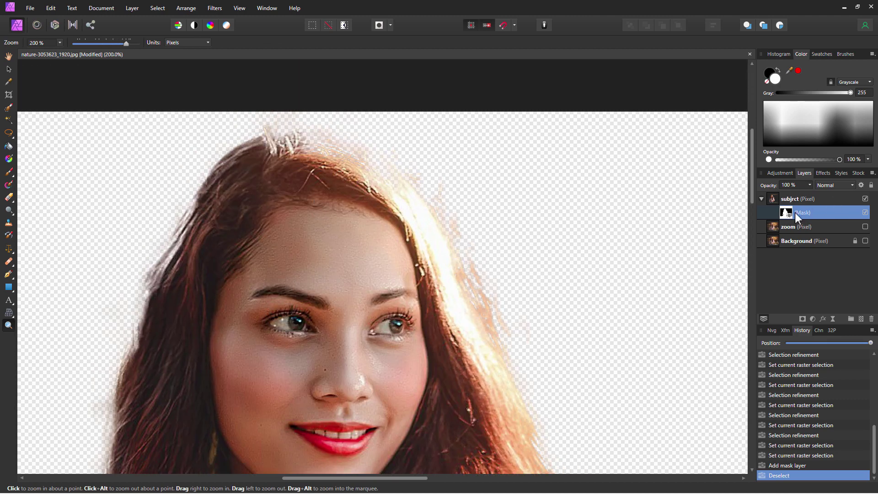
left_click(828, 200)
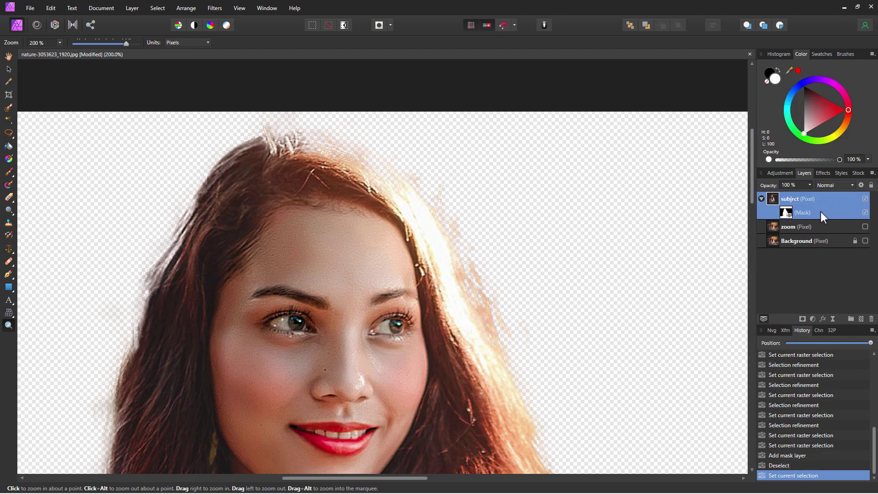
left_click(786, 213)
key("ctrl+0")
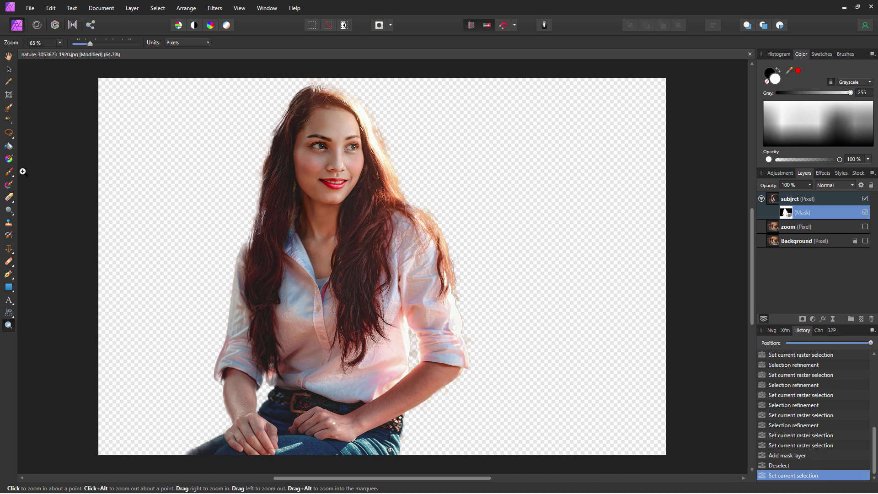
- Paint black on the mask along the bright outer hair edge near the head with a 54.8 px Paint Brush at 80% hardness
left_click(8, 172)
left_click(44, 171)
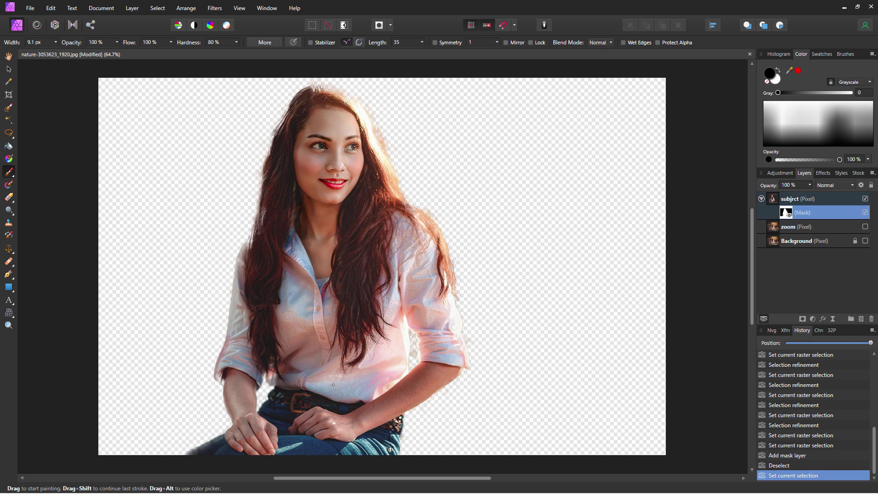
key("bracketright")
key("bracketright")
key("bracketright")
key("bracketright")
key("bracketright")
key("bracketright")
key("bracketright")
left_click_drag(371, 101, 390, 141)
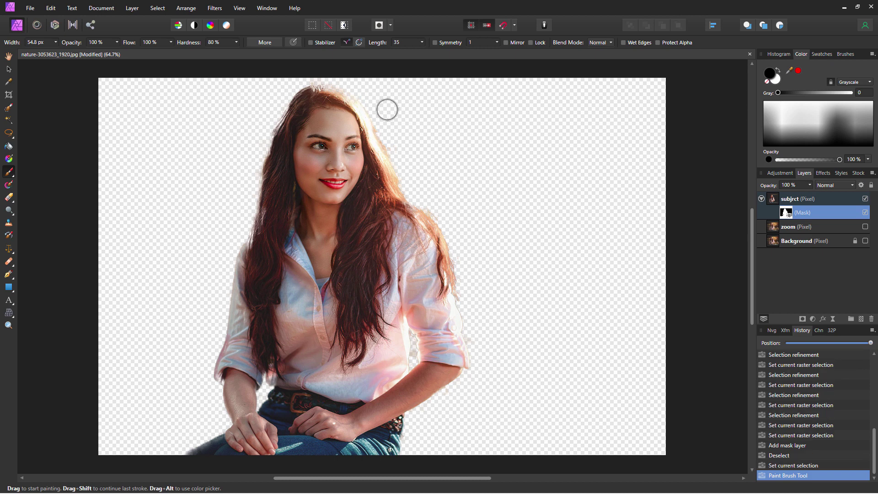
mouse_move(387, 110)
left_mouse_down()
mouse_move(354, 91)
mouse_move(332, 98)
left_mouse_up()
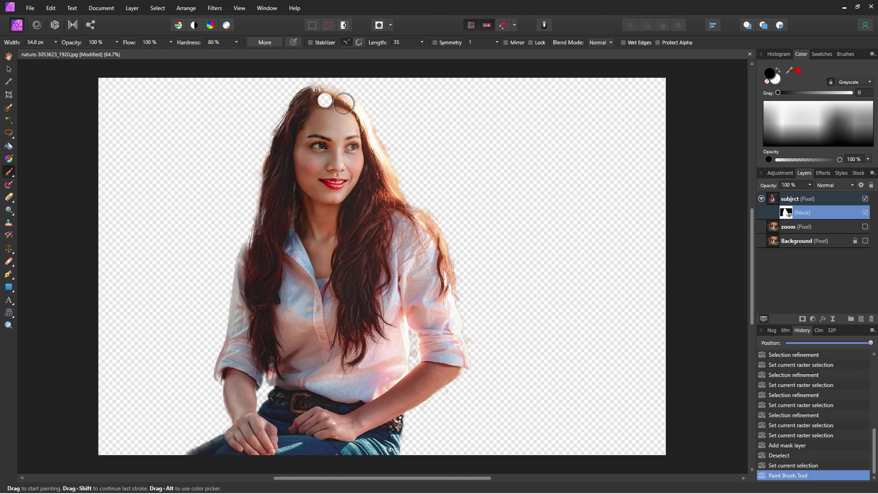
- Paint white on the mask over the top of the woman's hair with an 83.3 px Paint Brush at 0% hardness
left_click(236, 43)
key("bracketright")
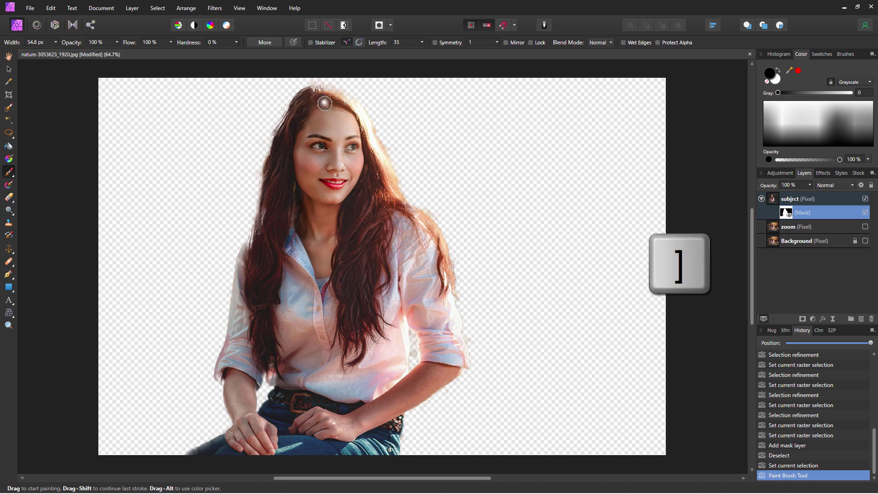
key("bracketright")
key("bracketright")
key("bracketright")
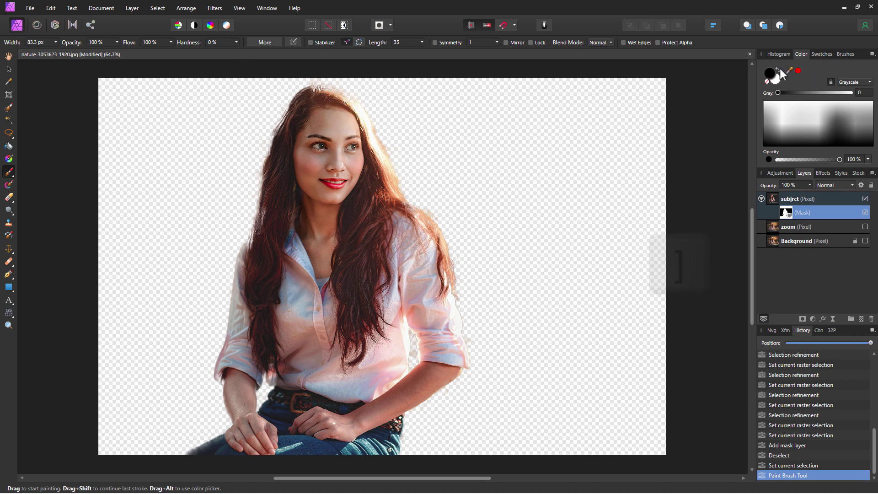
left_click(779, 68)
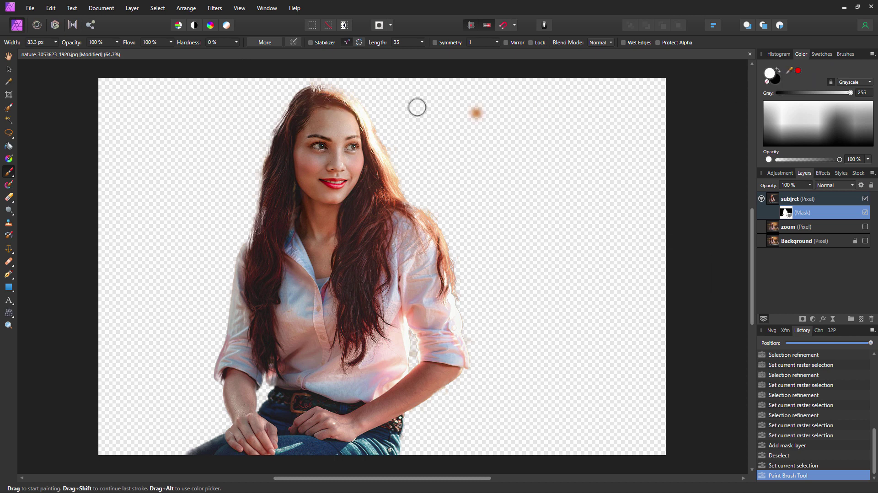
left_click_drag(316, 96, 326, 95)
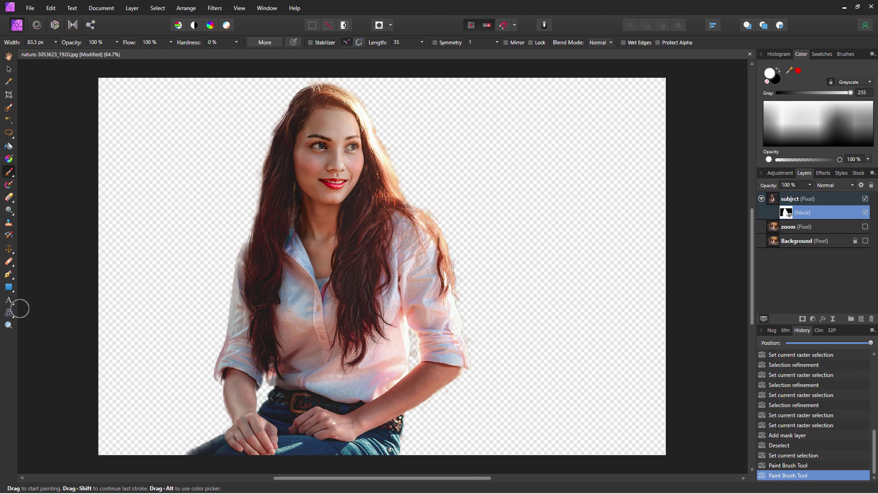
- Paint black on the mask over the leftover background beside the woman's outer sleeve with a 26.7 px Paint Brush at 0% hardness
left_click(8, 326)
left_click(481, 346)
left_click(481, 347)
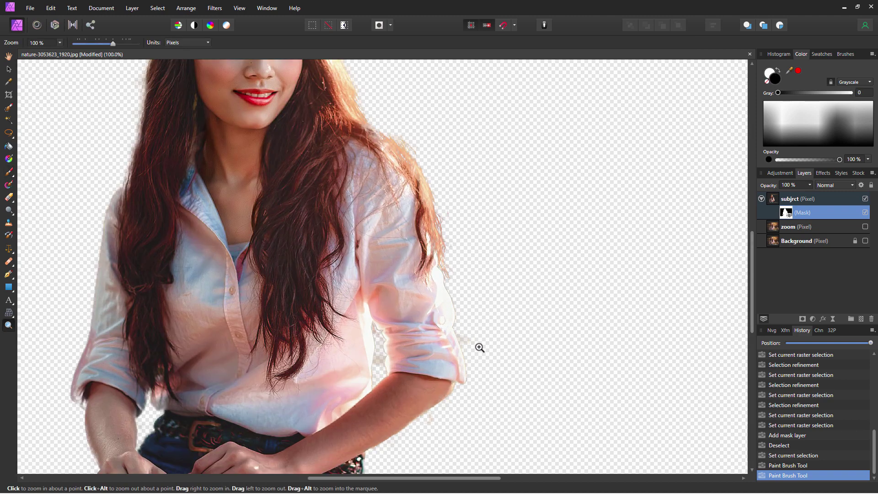
left_click(479, 348)
left_click(479, 349)
left_click(472, 385)
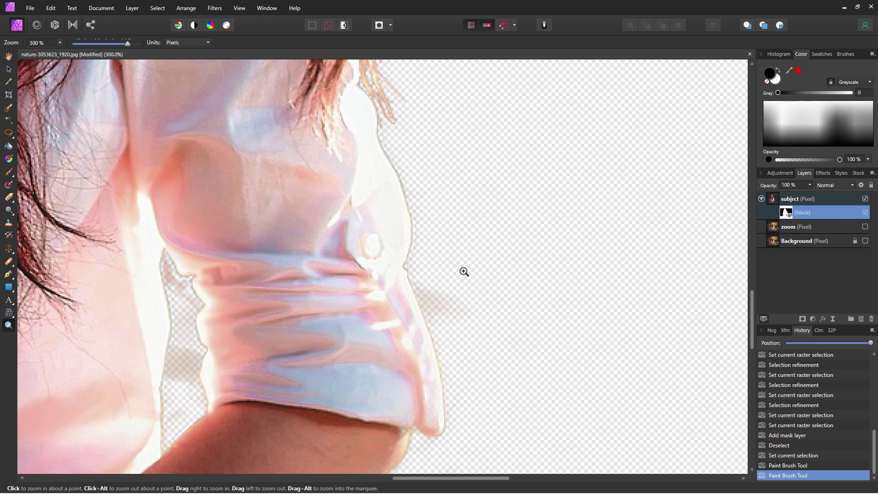
left_click(8, 171)
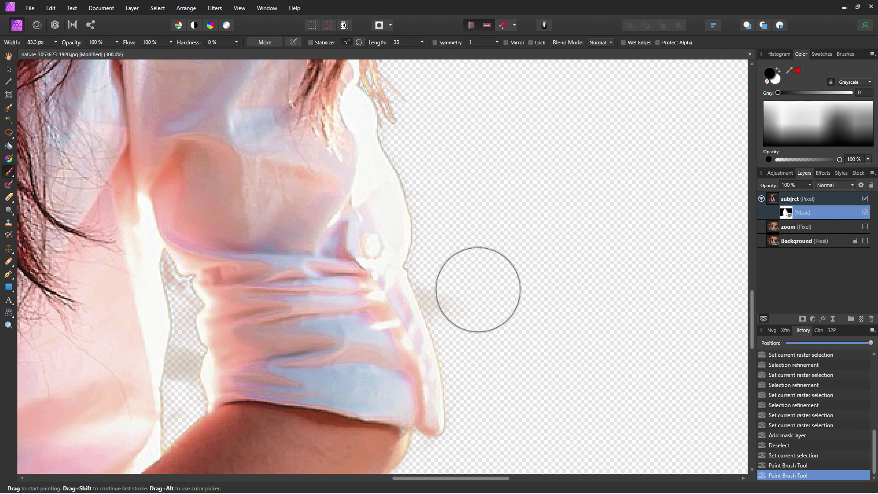
key("bracketleft")
key("bracketleft")
key("bracketleft")
key("bracketleft")
key("bracketleft")
key("bracketleft")
key("bracketleft")
key("bracketleft")
key("bracketleft")
key("bracketleft")
key("bracketleft")
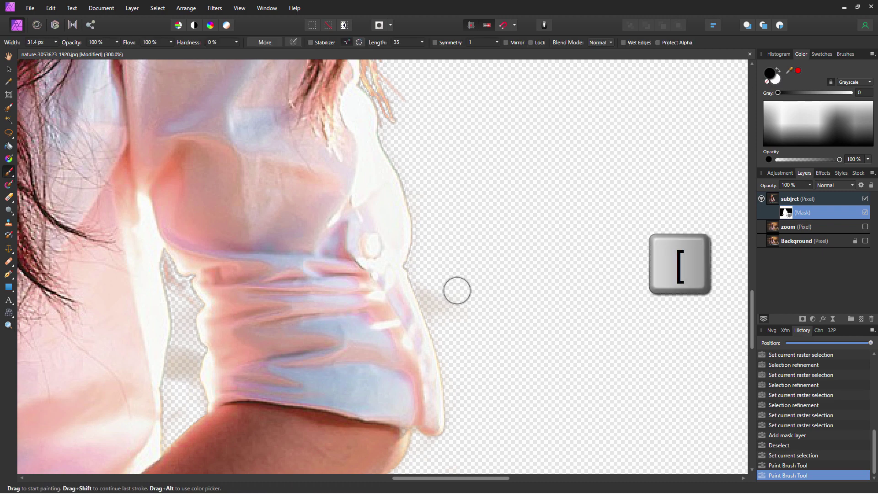
left_click_drag(443, 289, 436, 310)
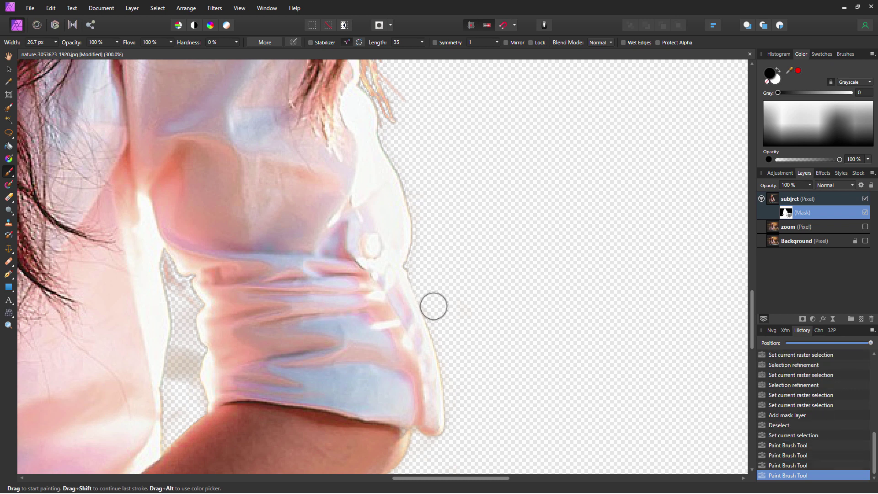
left_click_drag(428, 234, 427, 227)
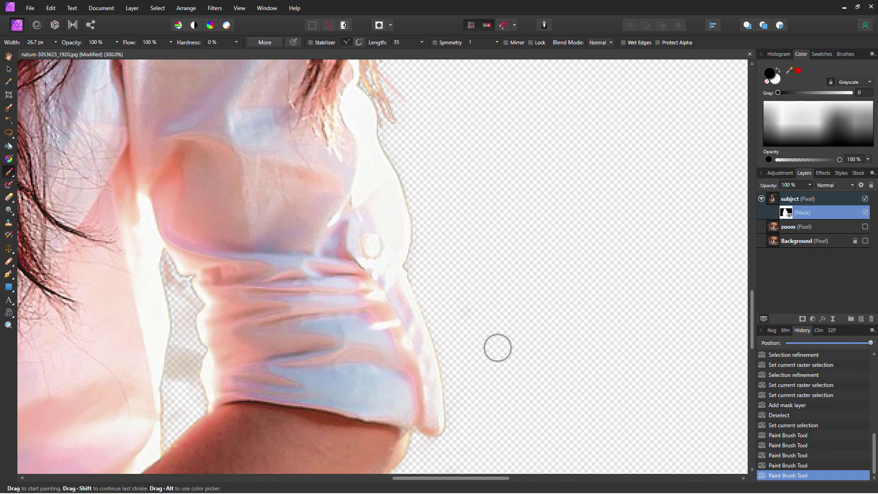
- Paint black on the mask over the leftover background in the gap between the sleeve and torso, reducing the brush to 13.9 px
mouse_move(498, 355)
left_mouse_down()
mouse_move(551, 296)
mouse_move(586, 282)
left_mouse_up()
left_click_drag(281, 288, 272, 294)
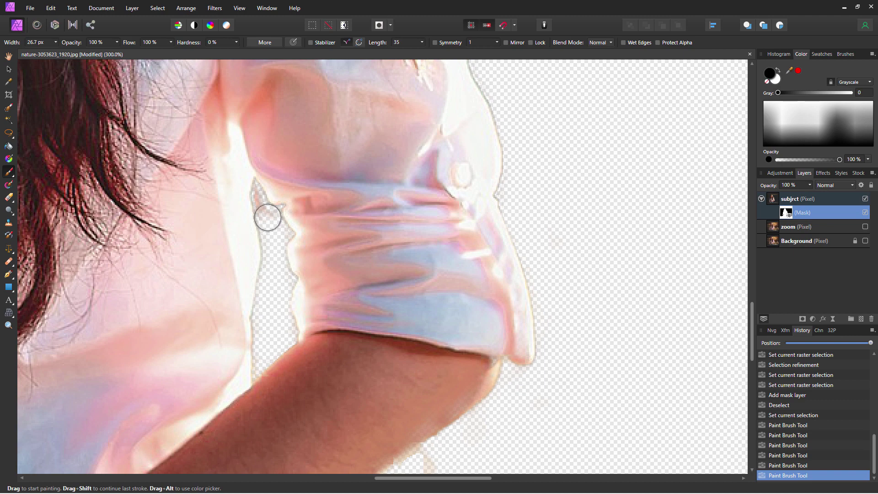
key("bracketleft")
key("bracketleft")
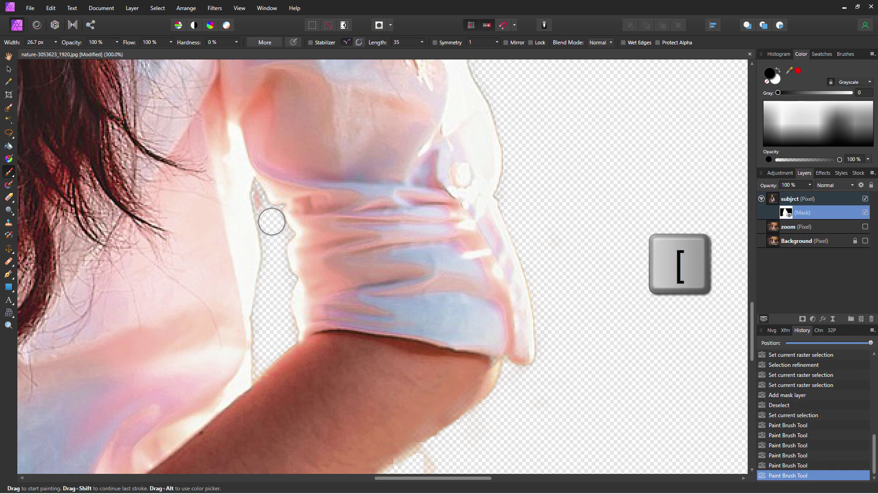
mouse_move(265, 206)
left_mouse_down()
mouse_move(259, 200)
mouse_move(289, 76)
left_mouse_up()
- Paint black on the mask along the forearm's lower edge and beside the jeans with the 13.9 px Paint Brush
key("space")
mouse_move(625, 253)
left_mouse_down()
mouse_move(578, 328)
mouse_move(510, 271)
mouse_move(476, 272)
left_mouse_up()
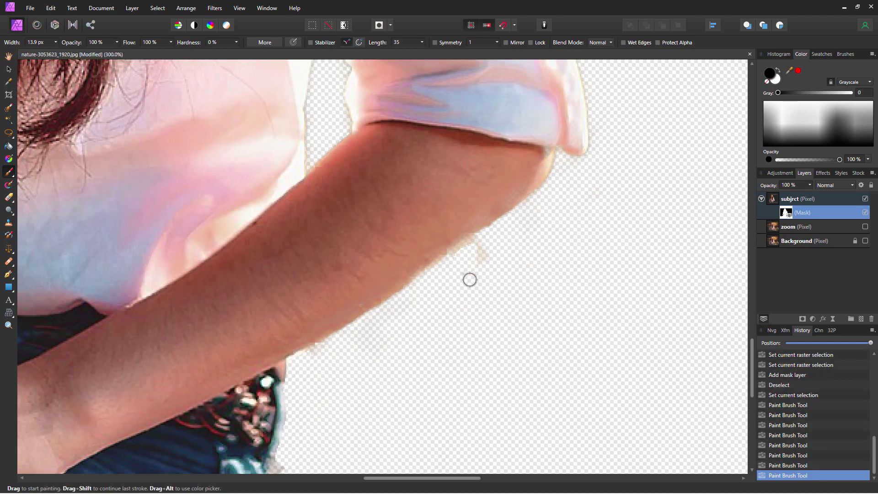
mouse_move(482, 241)
left_mouse_down()
mouse_move(437, 283)
mouse_move(339, 339)
left_mouse_up()
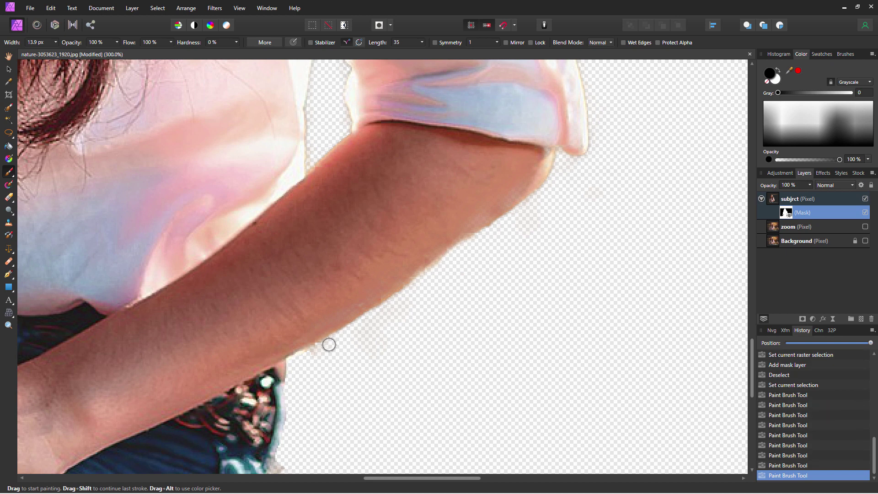
key("space")
left_click_drag(381, 424, 424, 330)
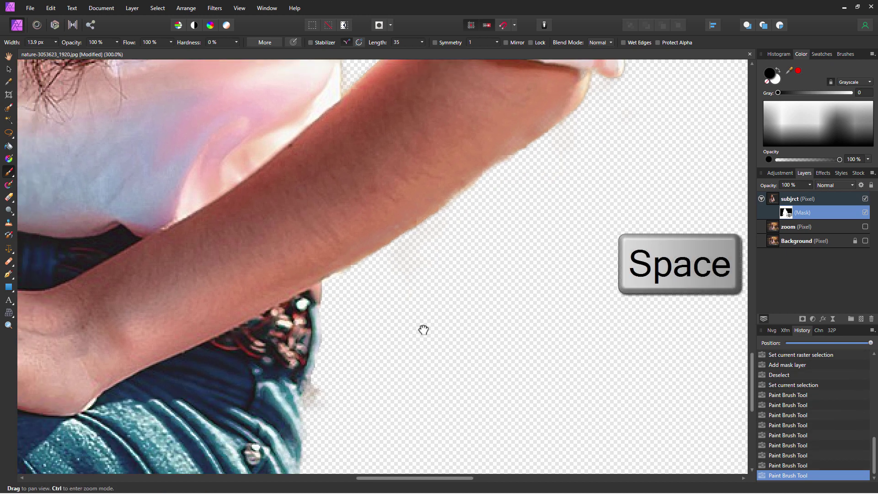
left_click_drag(328, 350, 317, 363)
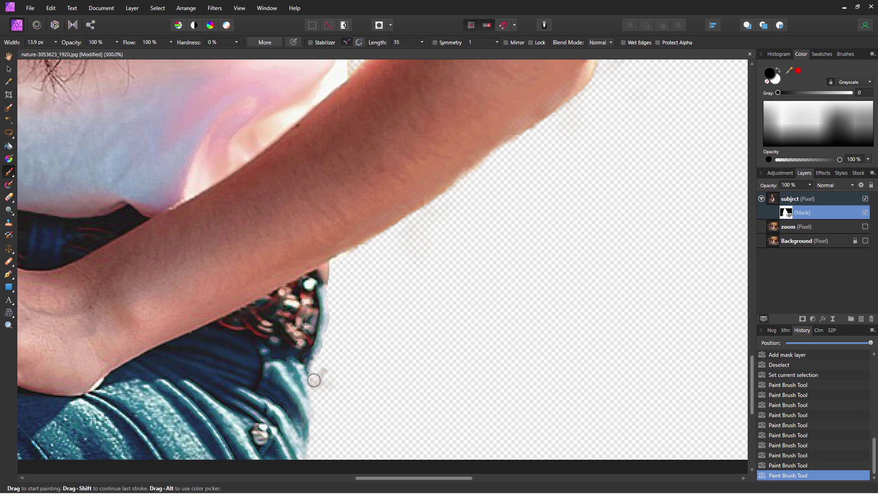
- Paint white on the mask along the forearm's lower edge up to the elbow and sleeve with the 13.9 px Paint Brush
key("space")
left_click_drag(488, 271, 449, 328)
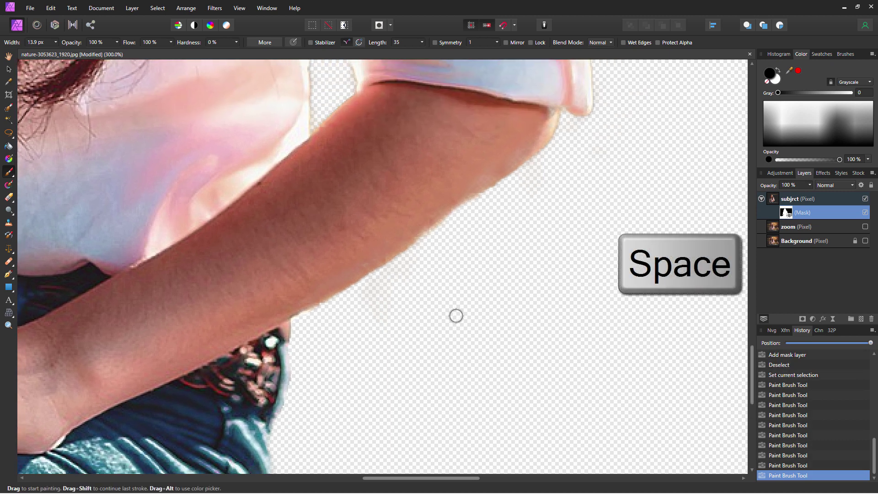
left_click(777, 79)
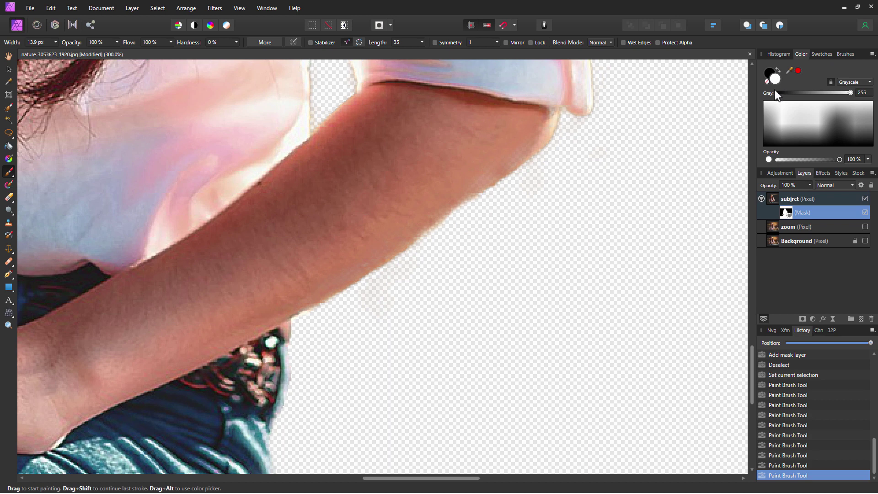
left_click(478, 185)
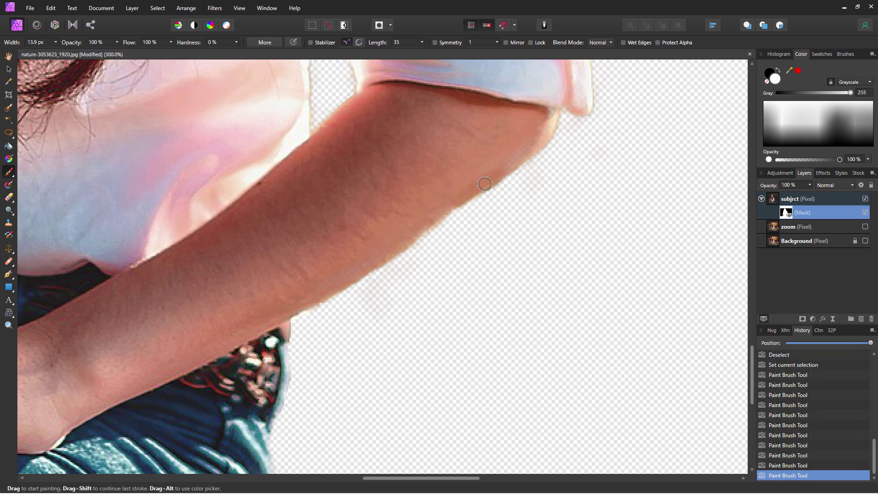
left_click_drag(485, 184, 466, 197)
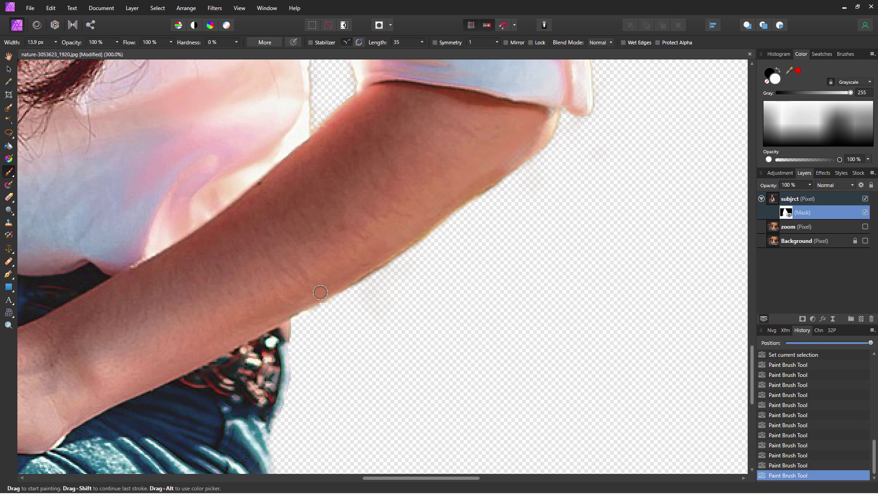
left_click_drag(342, 284, 326, 294)
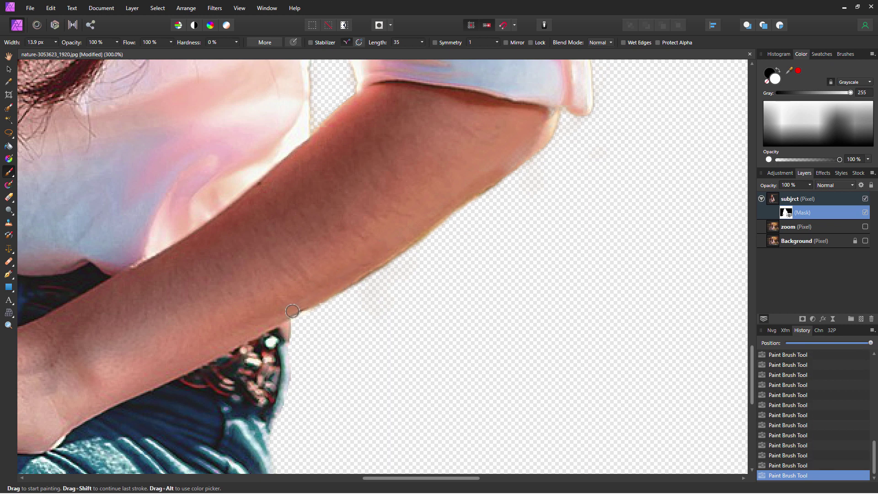
mouse_move(468, 197)
left_mouse_down()
mouse_move(527, 142)
mouse_move(515, 163)
mouse_move(554, 112)
left_mouse_up()
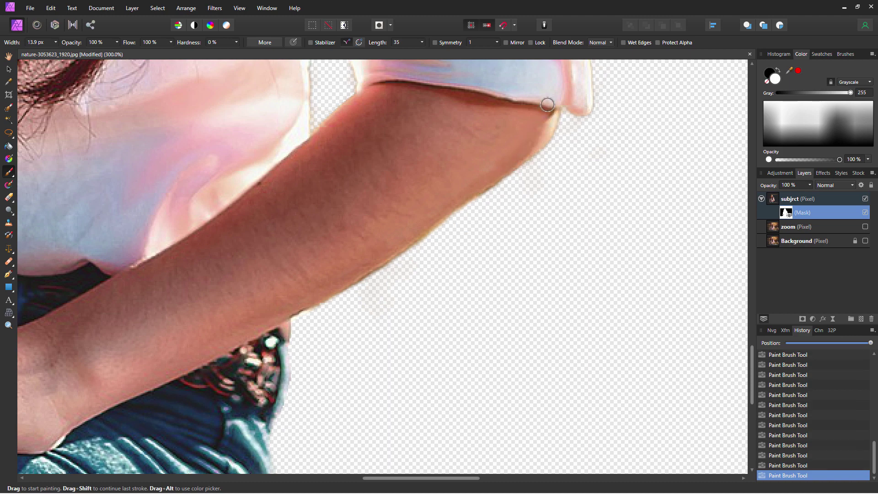
- Fit the whole image in view and turn on the zoom layer's visibility beneath the masked woman
key("space")
left_click_drag(612, 98, 546, 237)
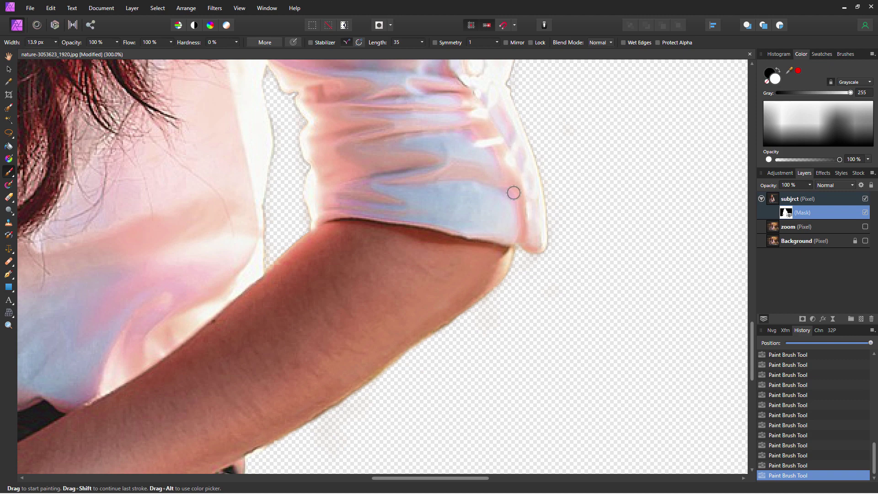
key("ctrl+0")
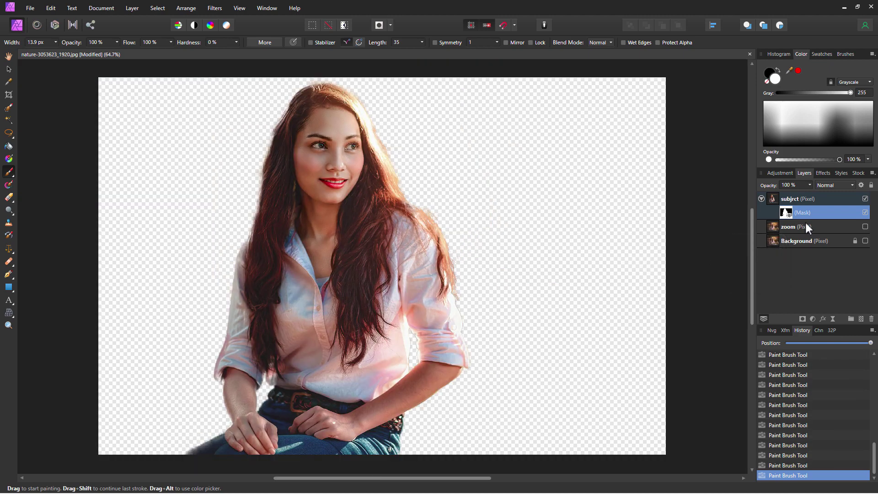
left_click(866, 227)
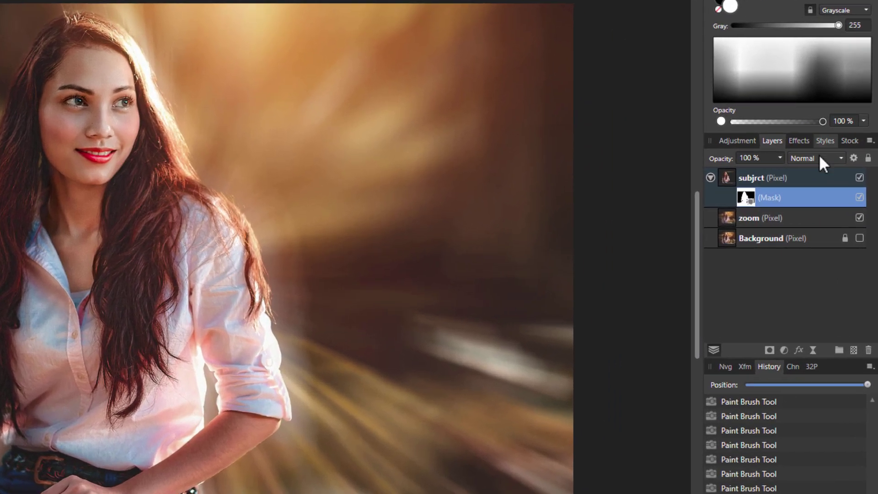
- Add a Levels adjustment above the subjrct layer using the Darken preset
left_click(825, 198)
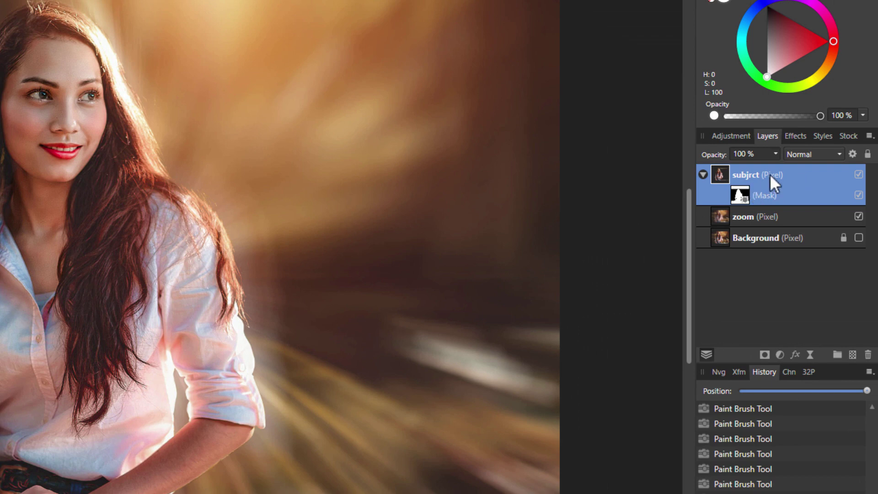
left_click(724, 137)
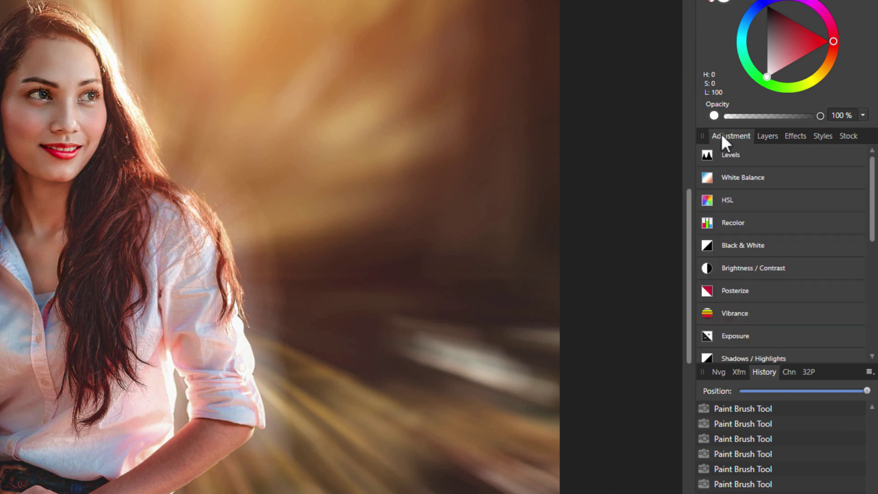
left_click(708, 156)
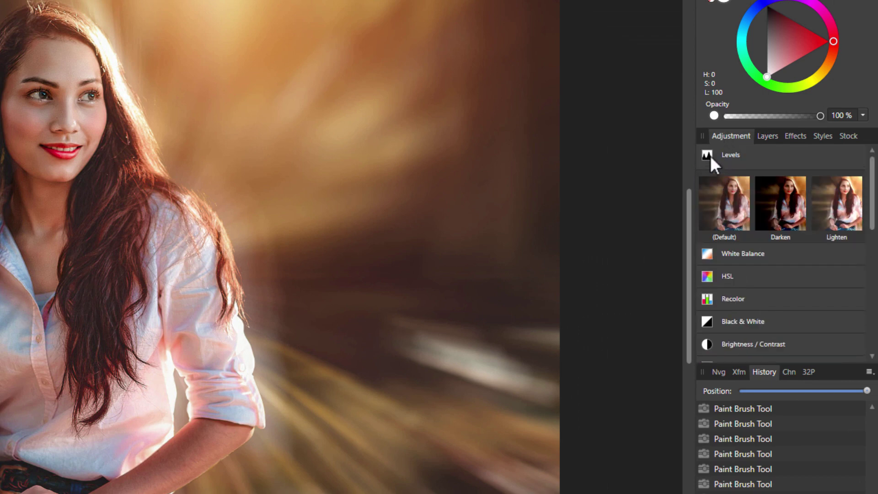
left_click(791, 206)
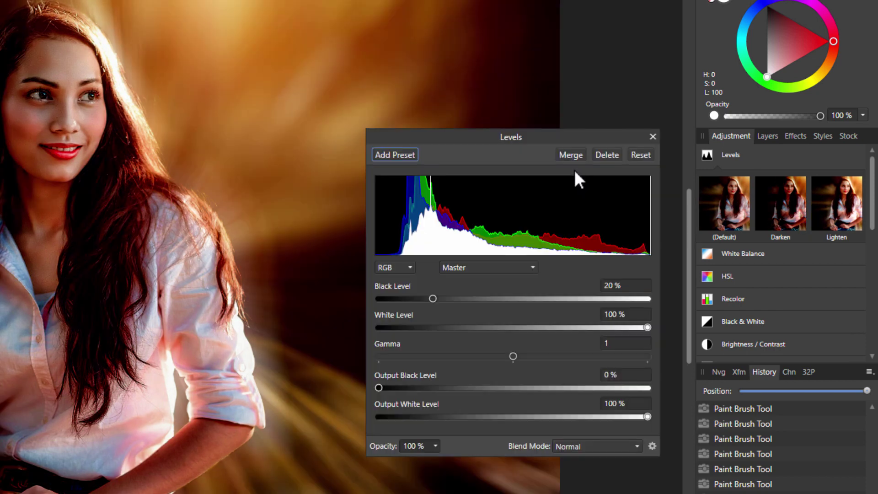
- Set the Levels adjustment's black level to 9% and white level to 94%, close its settings, and switch to the Move tool
mouse_move(567, 138)
left_mouse_down()
mouse_move(527, 136)
mouse_move(556, 136)
left_mouse_up()
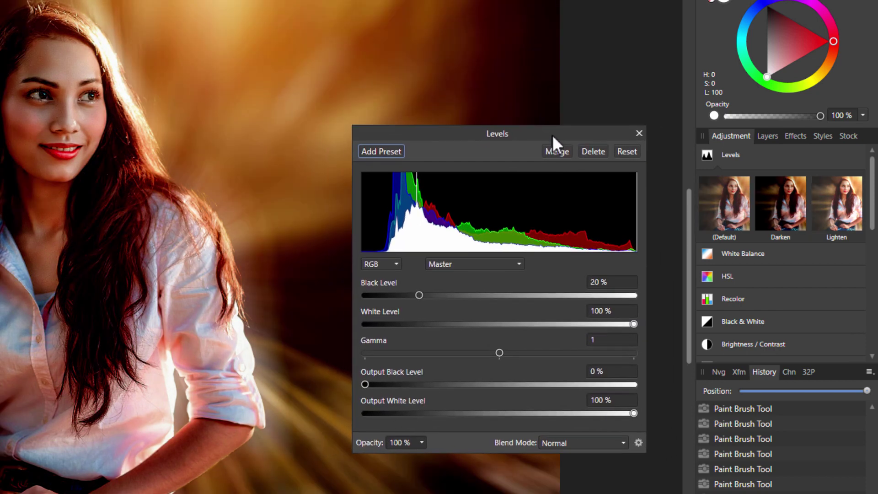
left_click_drag(424, 296, 382, 296)
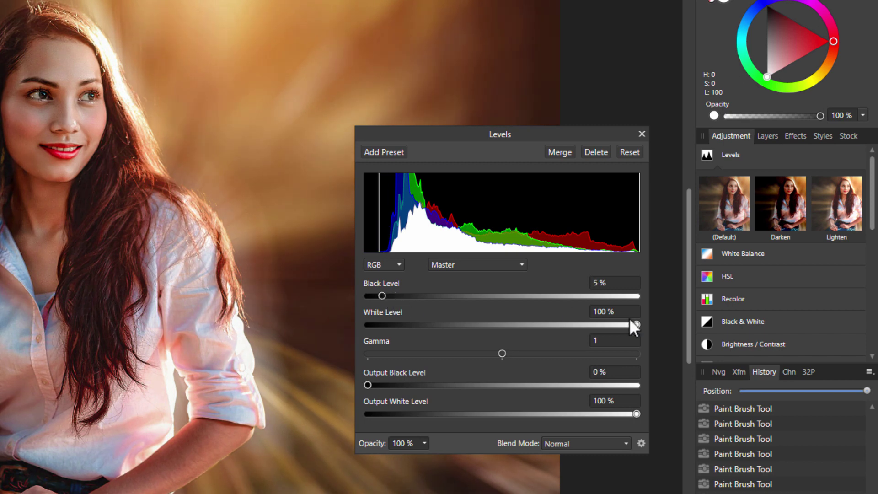
mouse_move(636, 324)
left_mouse_down()
mouse_move(571, 322)
mouse_move(638, 321)
mouse_move(621, 322)
left_mouse_up()
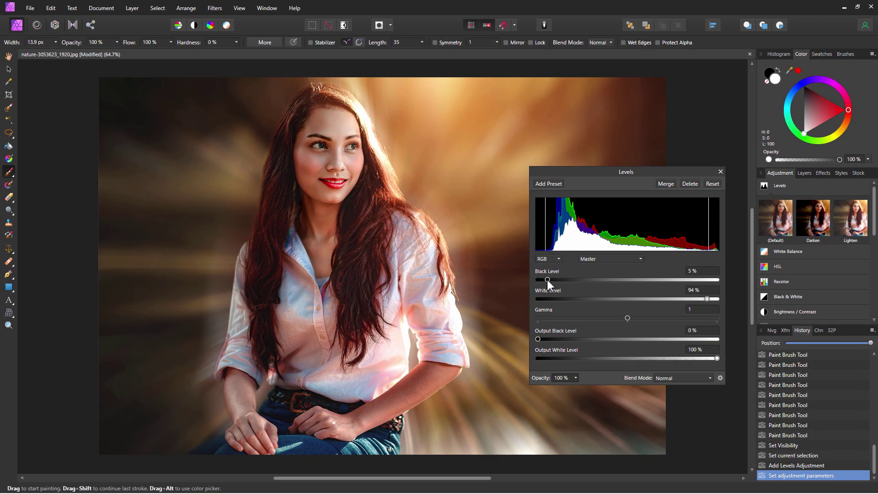
left_click_drag(548, 279, 552, 279)
left_click_drag(551, 280, 551, 279)
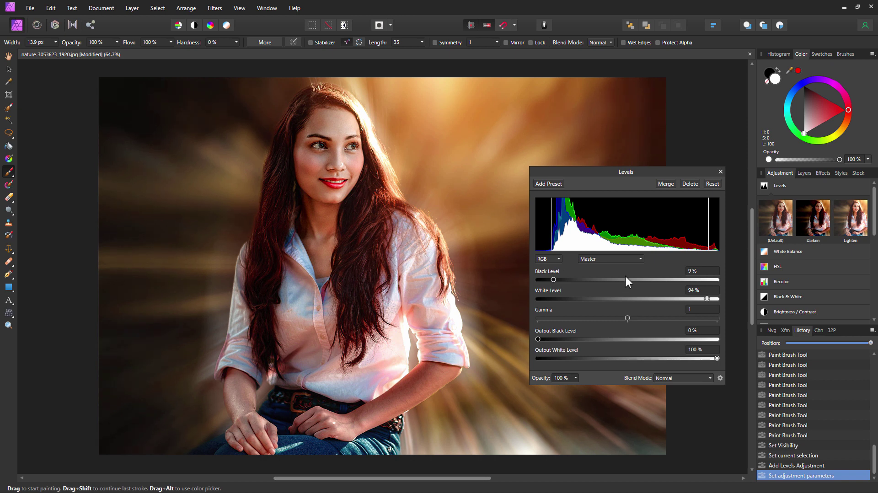
left_click(720, 171)
key("v")
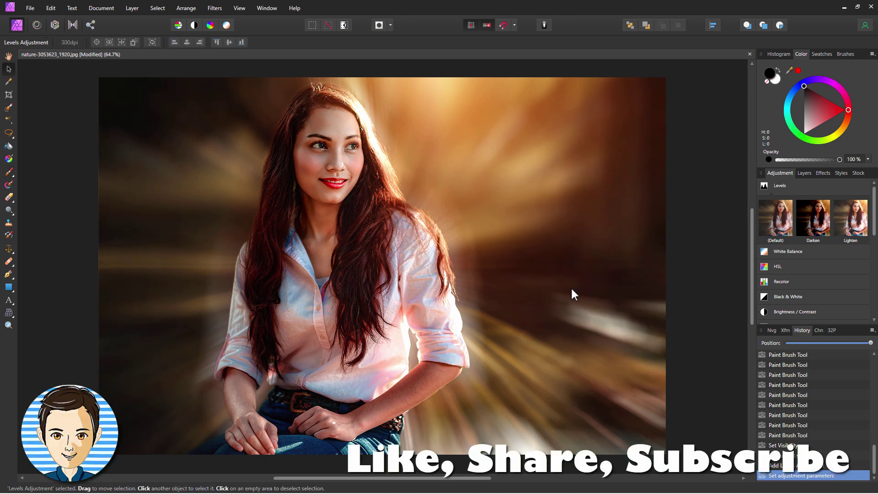